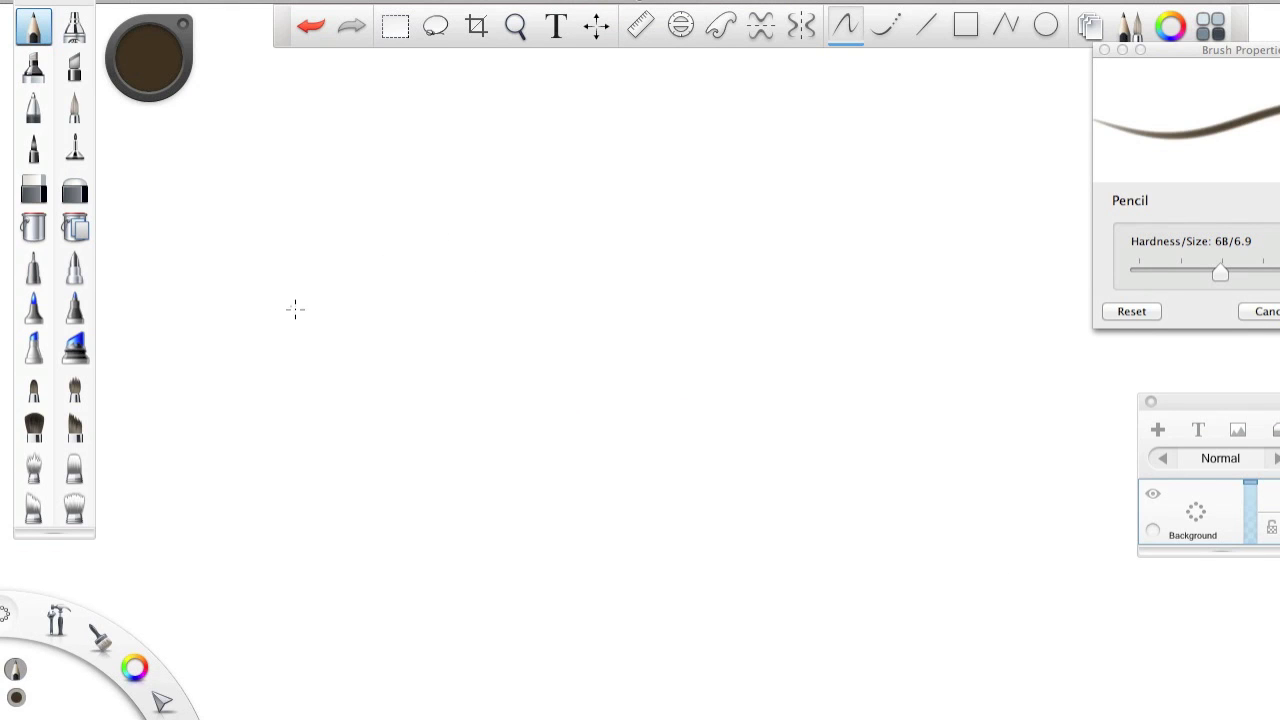
# - Sketch a freehand square with the Pencil in the upper-left part of the canvas
pyautogui.moveTo(280, 290); pyautogui.dragTo(273, 192)
pyautogui.moveTo(271, 192)
pyautogui.mouseDown()
pyautogui.moveTo(397, 181)
pyautogui.moveTo(384, 308)
pyautogui.mouseUp()
pyautogui.moveTo(279, 291)
pyautogui.mouseDown()
pyautogui.moveTo(396, 280)
pyautogui.moveTo(354, 284)
pyautogui.mouseUp()
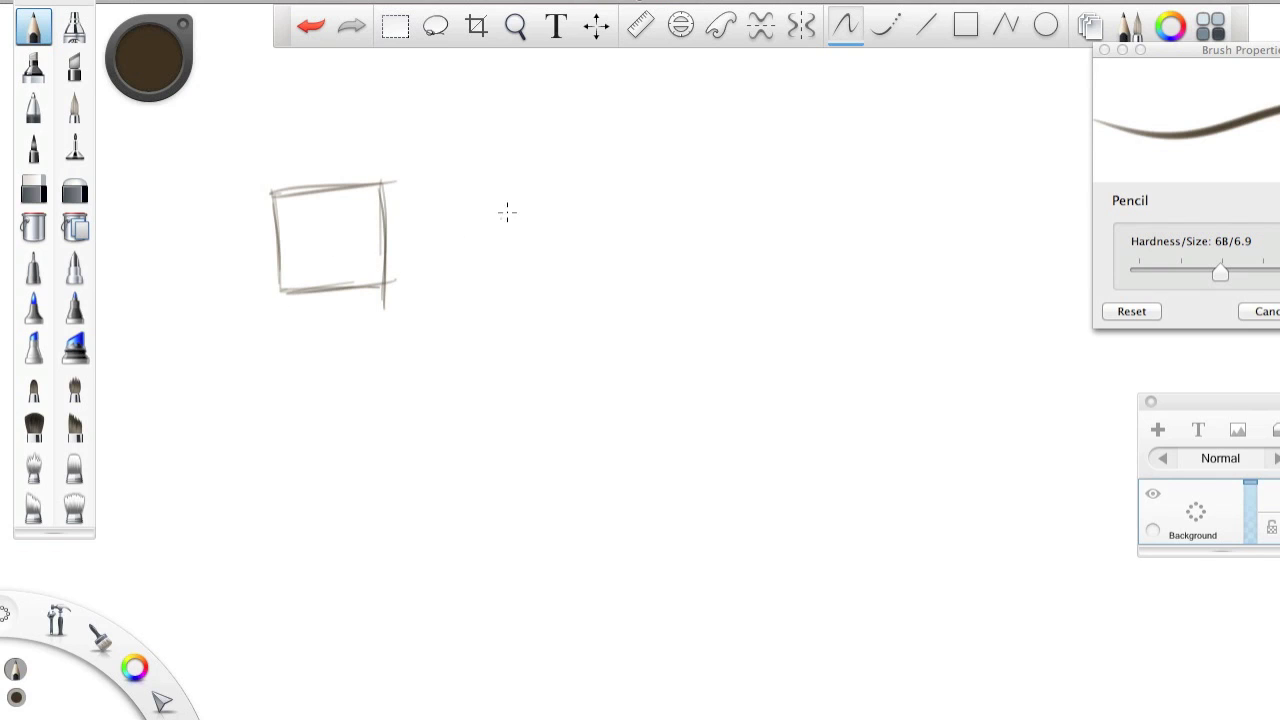
# - Sketch a wide horizontal rectangle beside the square, letting its lines overshoot at the corners
pyautogui.moveTo(480, 185); pyautogui.dragTo(481, 295)
pyautogui.moveTo(472, 184)
pyautogui.mouseDown()
pyautogui.moveTo(660, 179)
pyautogui.moveTo(600, 180)
pyautogui.mouseUp()
pyautogui.moveTo(485, 272)
pyautogui.mouseDown()
pyautogui.moveTo(646, 273)
pyautogui.moveTo(608, 268)
pyautogui.mouseUp()
pyautogui.moveTo(657, 160); pyautogui.dragTo(652, 280)
pyautogui.moveTo(656, 160); pyautogui.dragTo(653, 276)
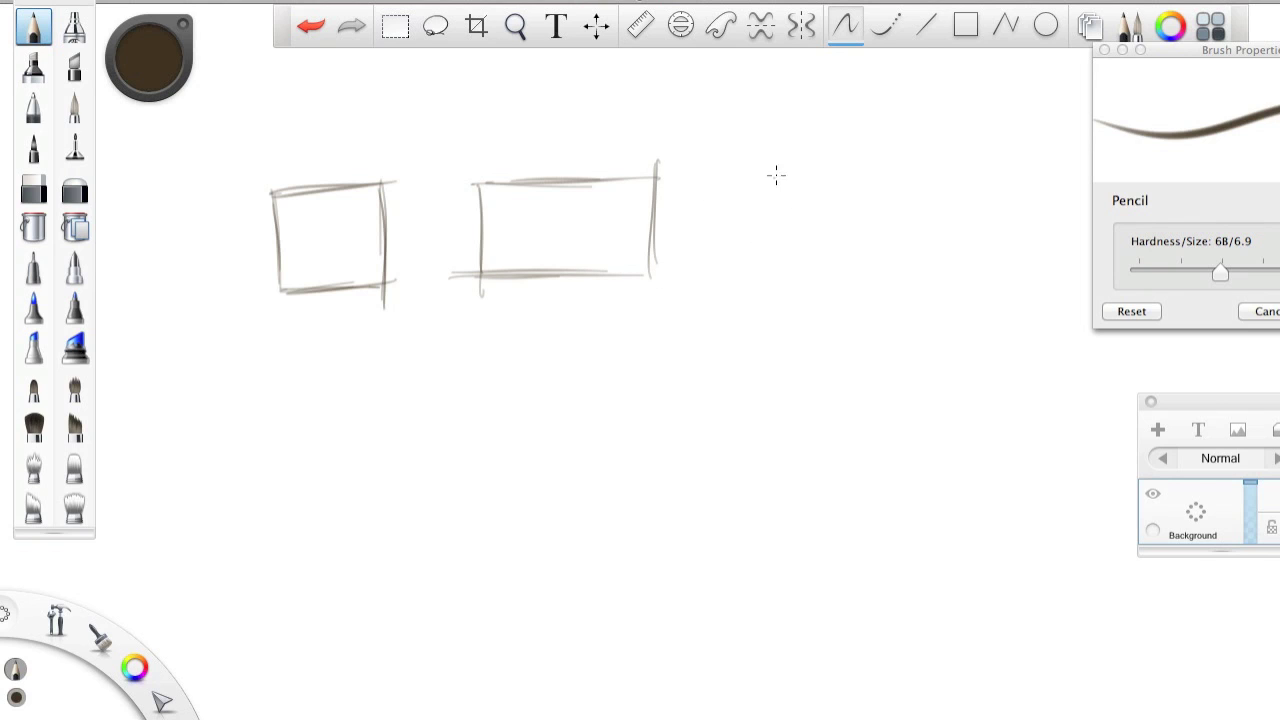
# - Complete the row of flat shapes with a triangle and a narrow upright rectangle
pyautogui.moveTo(777, 169)
pyautogui.mouseDown()
pyautogui.moveTo(742, 268)
pyautogui.moveTo(834, 251)
pyautogui.moveTo(848, 276)
pyautogui.mouseUp()
pyautogui.moveTo(742, 270); pyautogui.dragTo(840, 280)
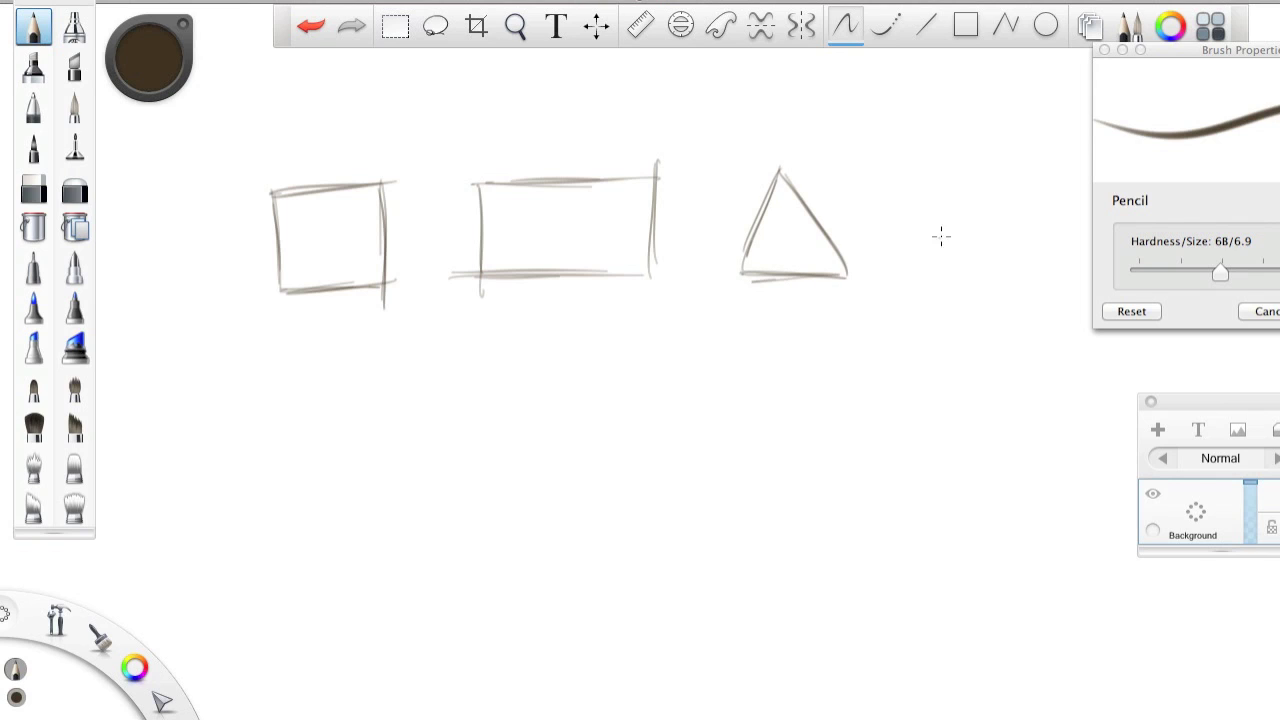
pyautogui.moveTo(916, 166); pyautogui.dragTo(923, 266)
pyautogui.moveTo(986, 157); pyautogui.dragTo(995, 277)
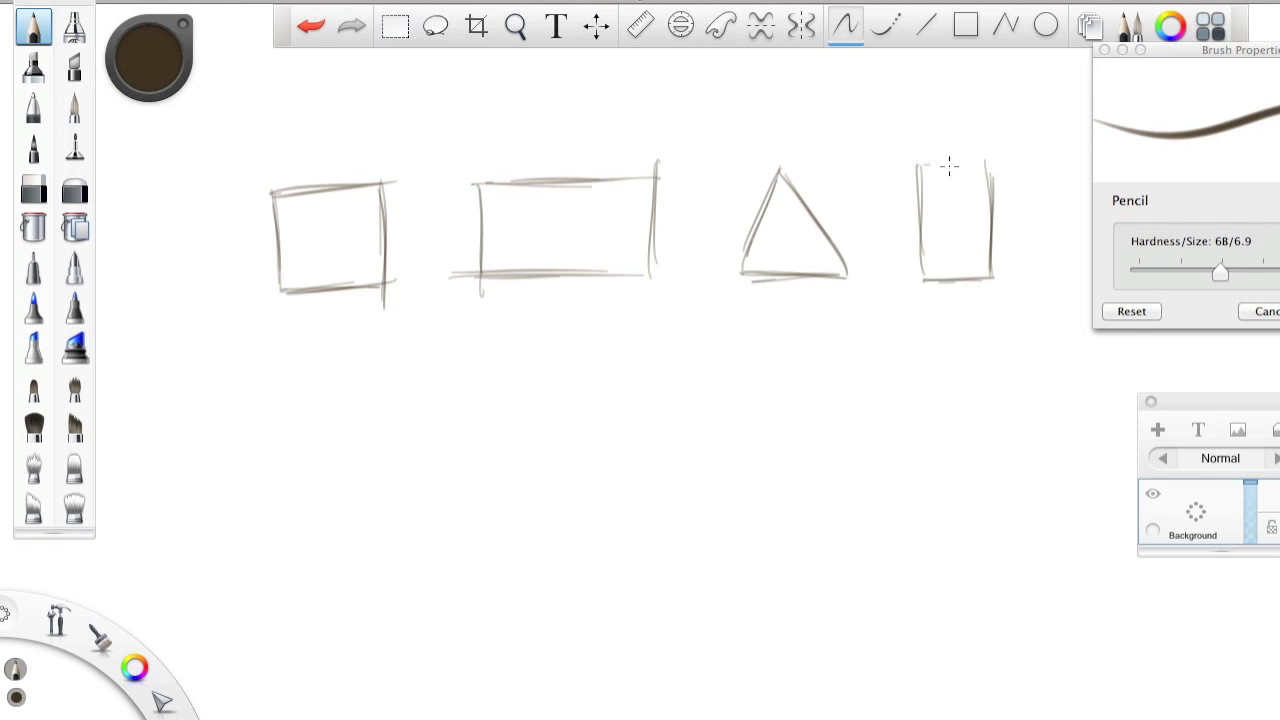
pyautogui.moveTo(926, 165); pyautogui.dragTo(985, 170)
# - Below the square, sketch the two front faces of a cube meeting at a central vertical edge
pyautogui.moveTo(329, 396); pyautogui.dragTo(338, 521)
pyautogui.moveTo(388, 372); pyautogui.dragTo(391, 423)
pyautogui.moveTo(396, 470); pyautogui.dragTo(388, 429)
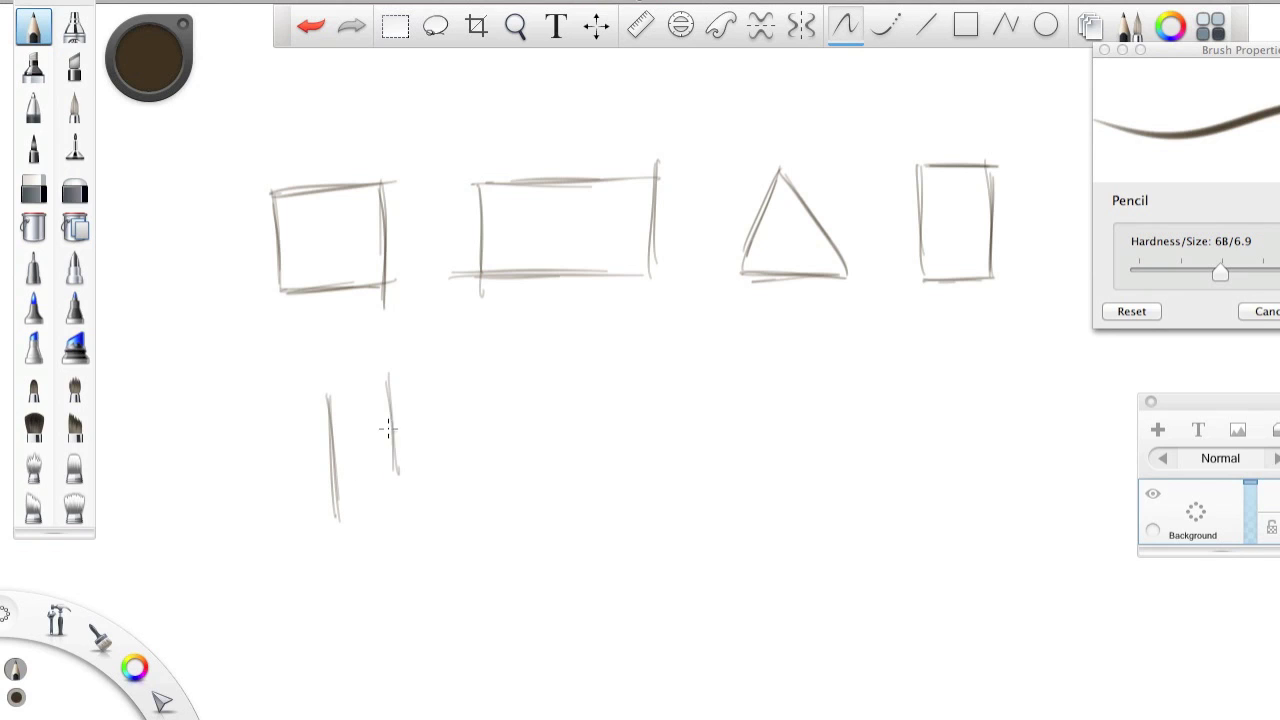
pyautogui.moveTo(267, 378)
pyautogui.mouseDown()
pyautogui.moveTo(279, 485)
pyautogui.moveTo(352, 517)
pyautogui.moveTo(412, 442)
pyautogui.moveTo(330, 512)
pyautogui.mouseUp()
pyautogui.moveTo(330, 422)
pyautogui.mouseDown()
pyautogui.moveTo(402, 366)
pyautogui.moveTo(390, 370)
pyautogui.mouseUp()
pyautogui.moveTo(262, 372)
pyautogui.mouseDown()
pyautogui.moveTo(332, 430)
pyautogui.moveTo(320, 428)
pyautogui.mouseUp()
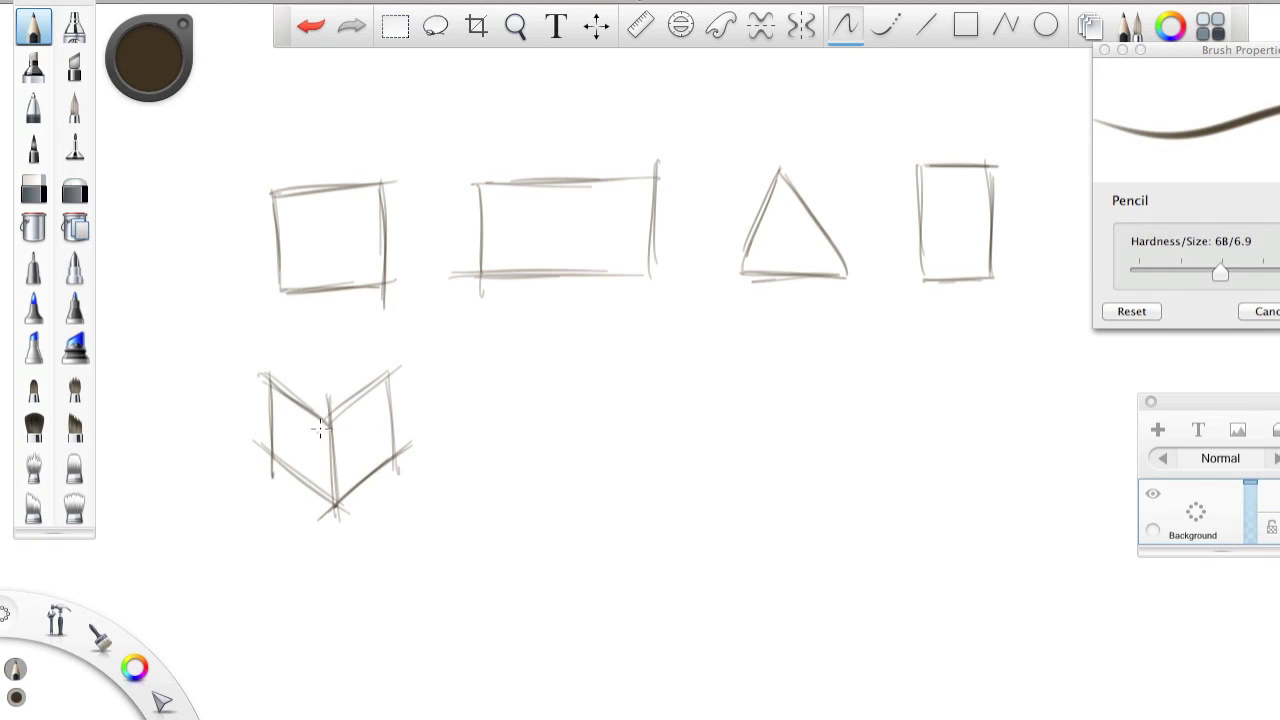
# - Close the cube with a diamond-shaped top face, extending its edges past the corners and undoing the misplaced line
pyautogui.moveTo(268, 378)
pyautogui.mouseDown()
pyautogui.moveTo(328, 430)
pyautogui.moveTo(384, 376)
pyautogui.mouseUp()
pyautogui.hotkey('ctrl', 'z')
pyautogui.moveTo(268, 372)
pyautogui.mouseDown()
pyautogui.moveTo(346, 430)
pyautogui.moveTo(391, 366)
pyautogui.mouseUp()
pyautogui.moveTo(326, 426); pyautogui.dragTo(406, 362)
pyautogui.moveTo(232, 405)
pyautogui.mouseDown()
pyautogui.moveTo(344, 337)
pyautogui.moveTo(392, 372)
pyautogui.mouseUp()
pyautogui.moveTo(302, 330); pyautogui.dragTo(402, 392)
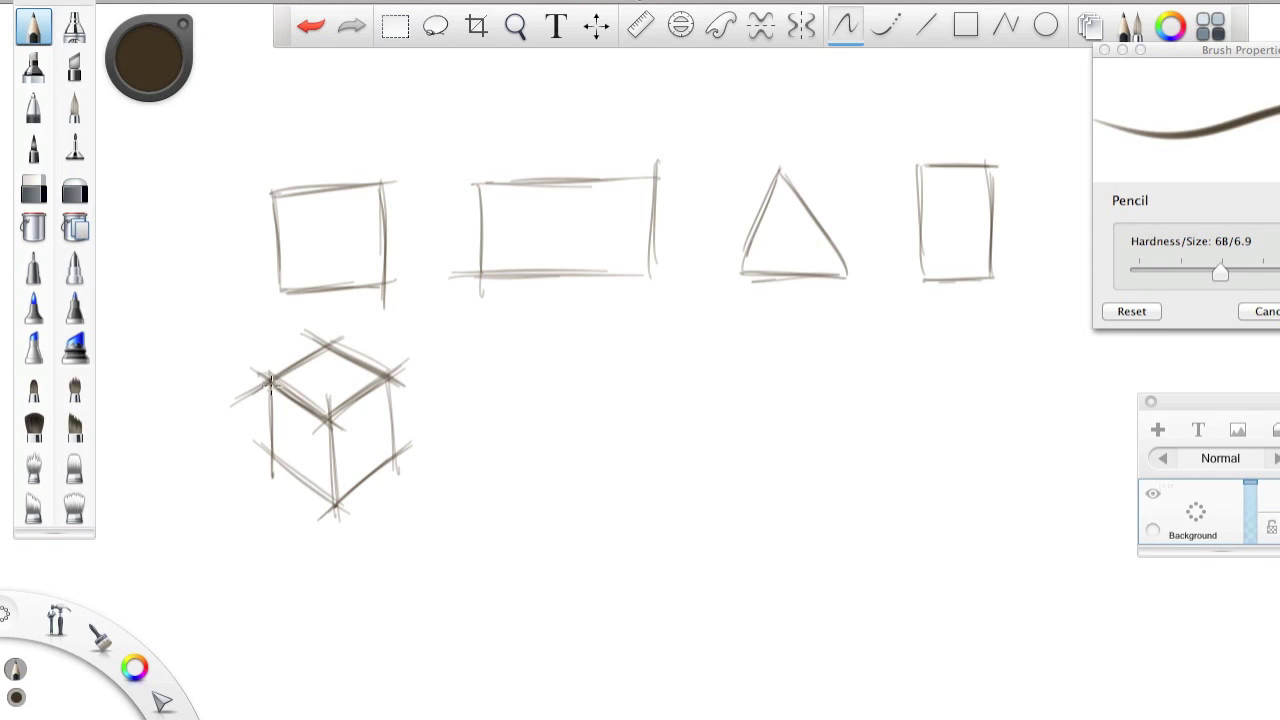
# - Erase the overshooting line ends around the cube with the Hard Eraser at size 6.4 and 85% erased
pyautogui.click(33, 190)
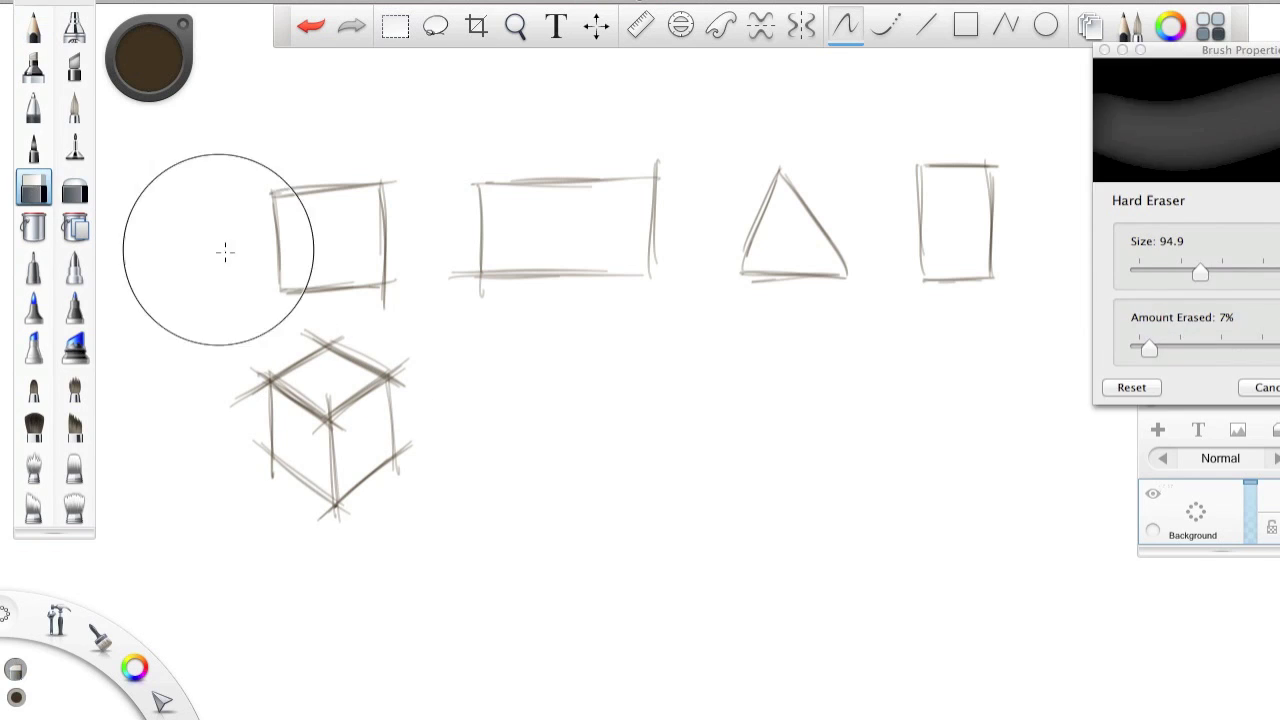
pyautogui.moveTo(1215, 345); pyautogui.dragTo(1275, 347)
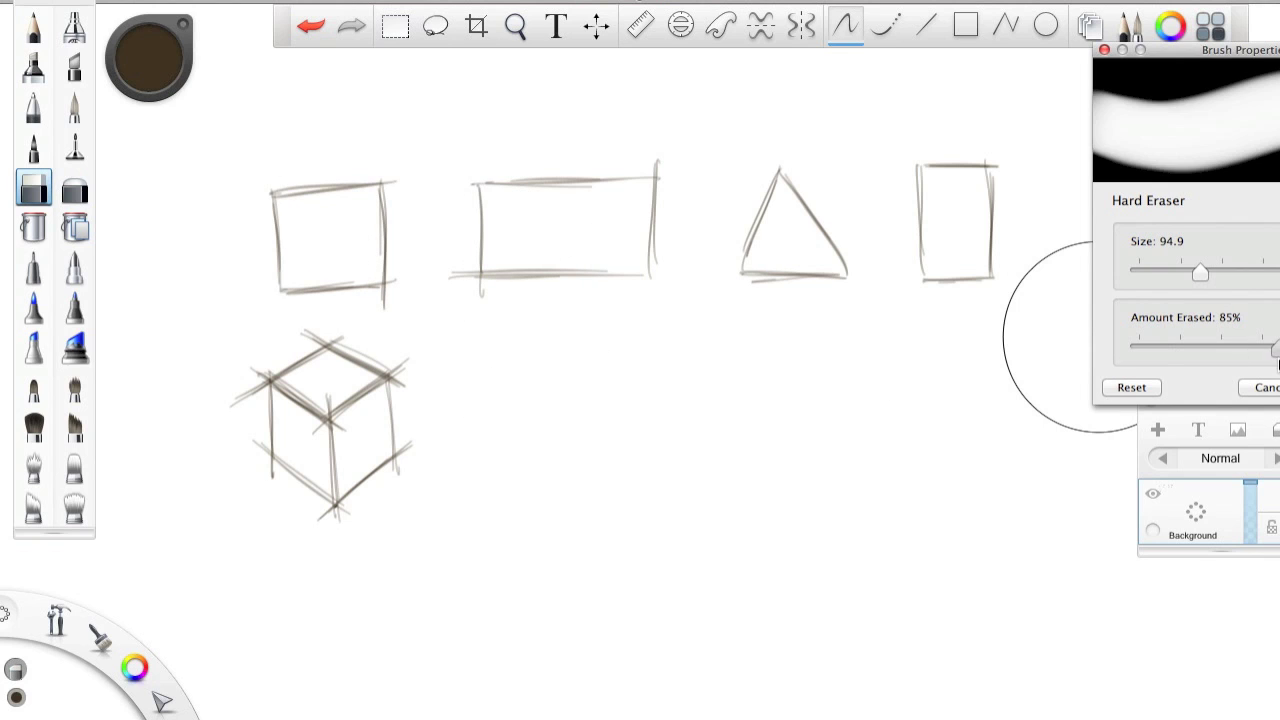
pyautogui.moveTo(1200, 270); pyautogui.dragTo(1141, 266)
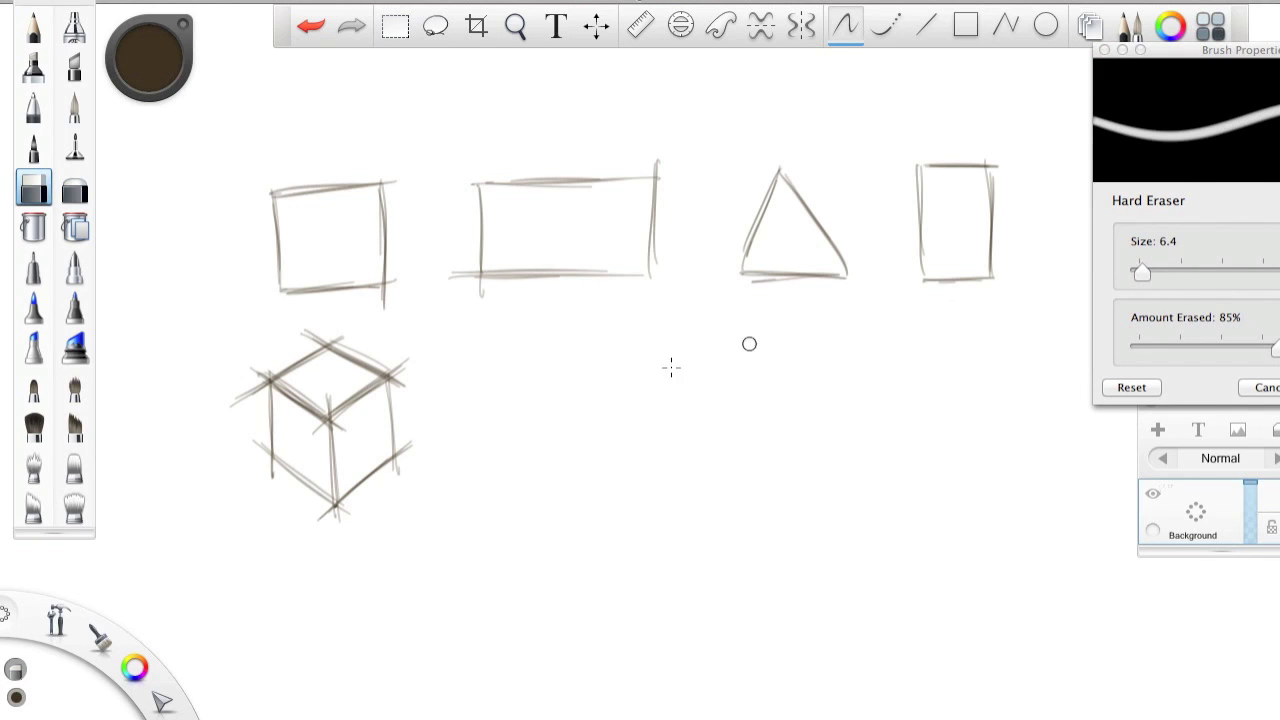
pyautogui.moveTo(406, 461); pyautogui.dragTo(398, 470)
pyautogui.moveTo(399, 370)
pyautogui.mouseDown()
pyautogui.moveTo(397, 398)
pyautogui.moveTo(409, 360)
pyautogui.mouseUp()
pyautogui.moveTo(337, 331)
pyautogui.mouseDown()
pyautogui.moveTo(251, 366)
pyautogui.moveTo(237, 397)
pyautogui.moveTo(268, 476)
pyautogui.mouseUp()
pyautogui.moveTo(326, 510); pyautogui.dragTo(334, 509)
pyautogui.moveTo(314, 404)
pyautogui.mouseDown()
pyautogui.moveTo(323, 423)
pyautogui.moveTo(326, 393)
pyautogui.mouseUp()
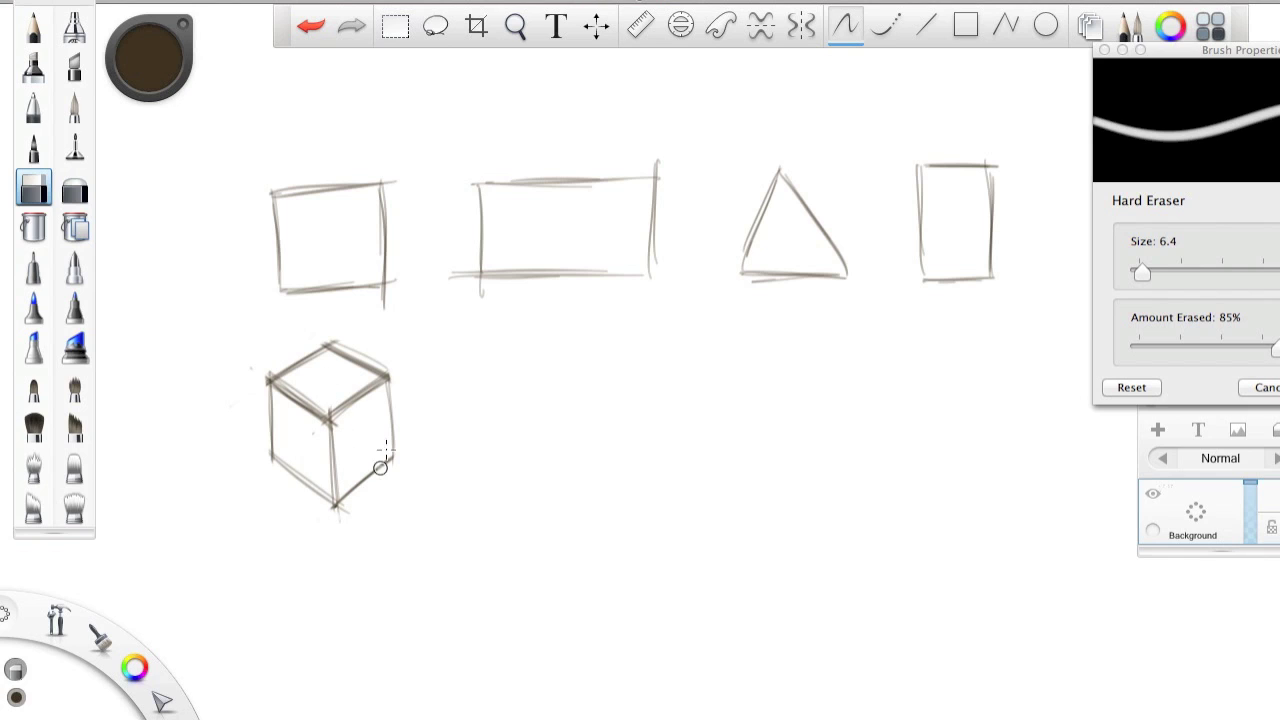
# - Hatch the cube's left face with the Pencil and add a light-direction arrow at its upper right
pyautogui.press('e')
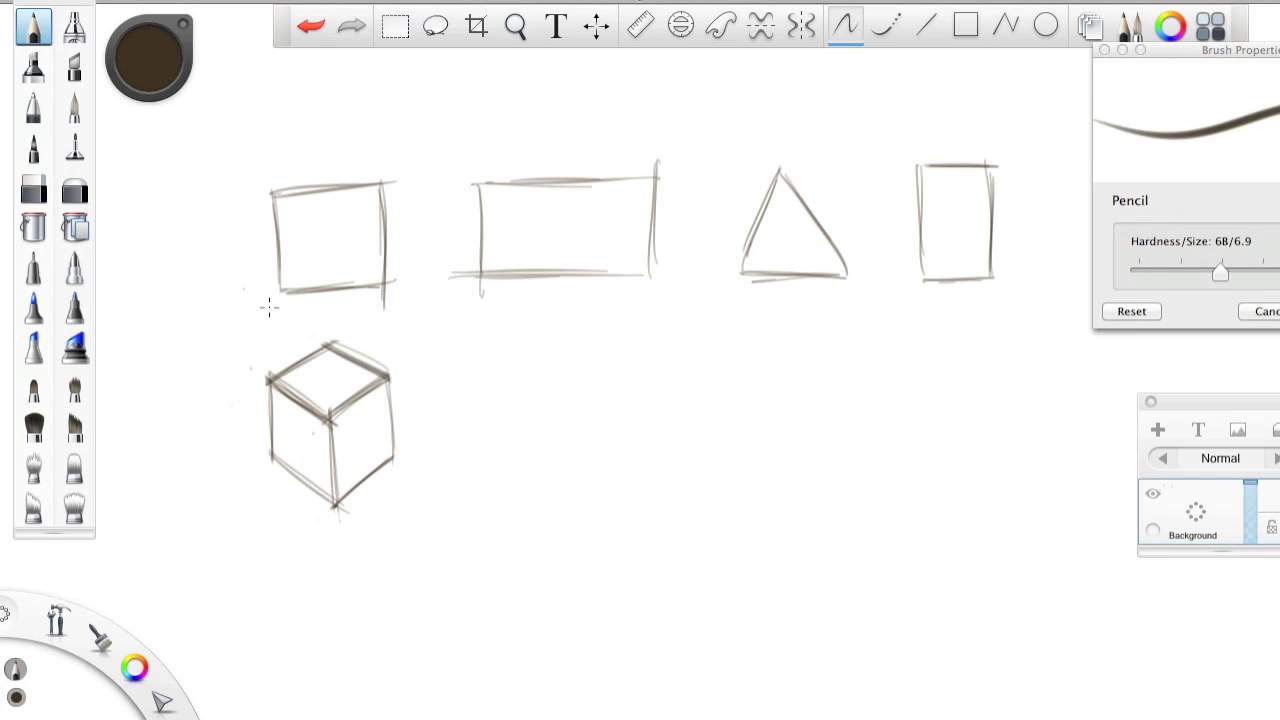
pyautogui.moveTo(296, 385)
pyautogui.mouseDown()
pyautogui.moveTo(276, 405)
pyautogui.moveTo(280, 435)
pyautogui.moveTo(297, 417)
pyautogui.moveTo(334, 490)
pyautogui.mouseUp()
pyautogui.moveTo(449, 319); pyautogui.dragTo(411, 356)
pyautogui.moveTo(414, 340)
pyautogui.mouseDown()
pyautogui.moveTo(410, 358)
pyautogui.moveTo(432, 350)
pyautogui.mouseUp()
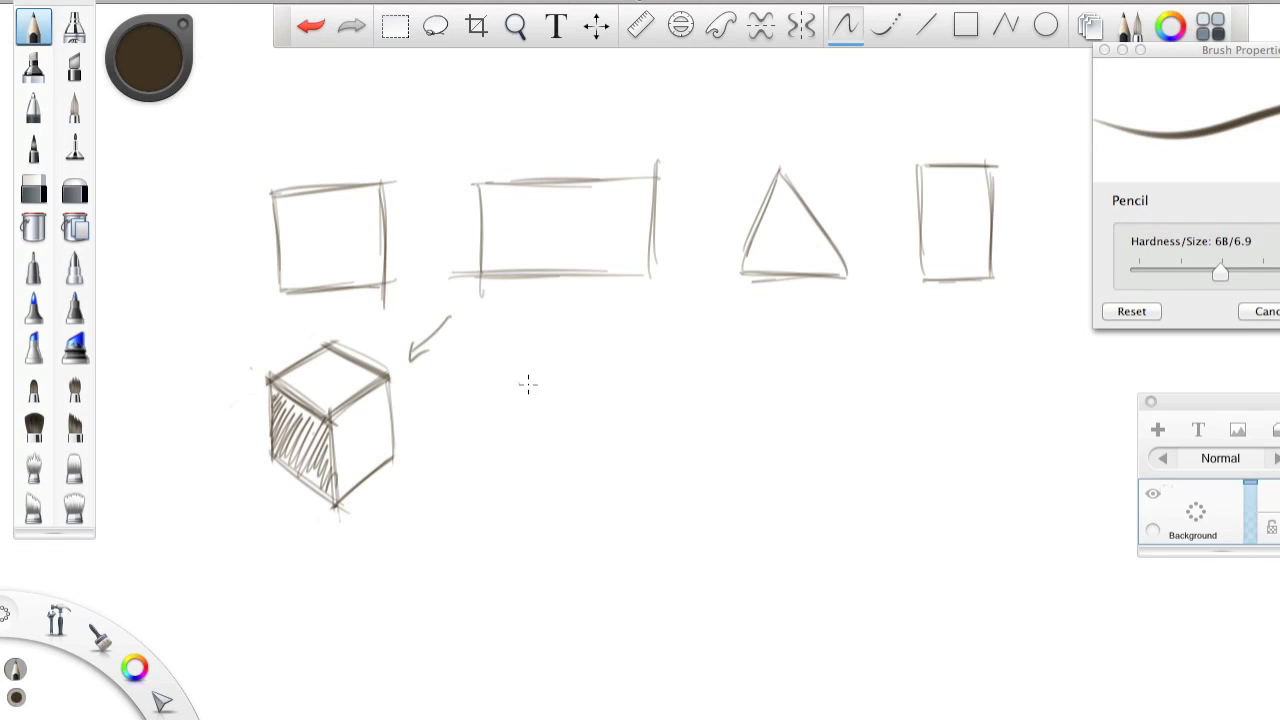
pyautogui.press('super+z')
# - Below the wide rectangle, draw four vertical guide lines and number them 1 to 4
pyautogui.moveTo(477, 341); pyautogui.dragTo(477, 491)
pyautogui.moveTo(514, 341); pyautogui.dragTo(517, 548)
pyautogui.moveTo(615, 333); pyautogui.dragTo(609, 562)
pyautogui.moveTo(662, 328); pyautogui.dragTo(657, 575)
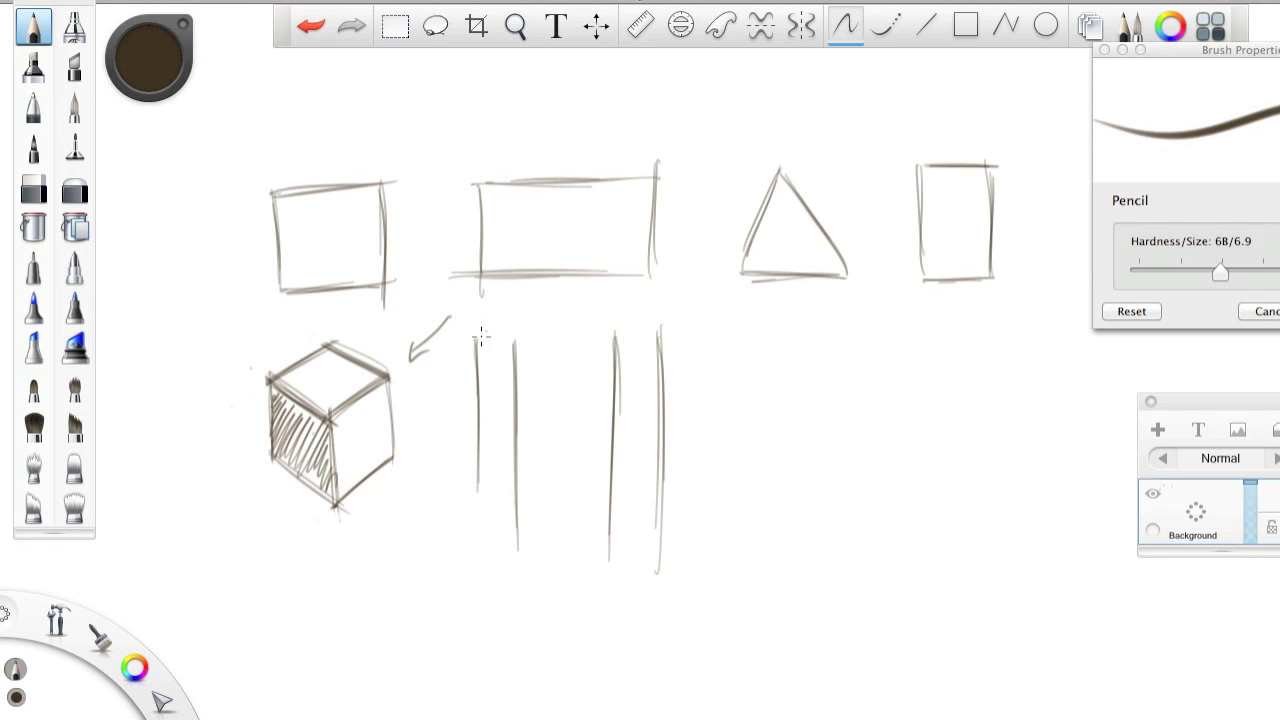
pyautogui.moveTo(477, 306)
pyautogui.mouseDown()
pyautogui.moveTo(477, 321)
pyautogui.moveTo(520, 322)
pyautogui.mouseUp()
pyautogui.moveTo(605, 300)
pyautogui.mouseDown()
pyautogui.moveTo(617, 309)
pyautogui.moveTo(606, 322)
pyautogui.moveTo(663, 308)
pyautogui.mouseUp()
pyautogui.moveTo(659, 292); pyautogui.dragTo(658, 320)
# - Connect the four guide lines with bottom and top edges to form a rectangular box in perspective
pyautogui.moveTo(477, 437)
pyautogui.mouseDown()
pyautogui.moveTo(512, 464)
pyautogui.moveTo(656, 459)
pyautogui.mouseUp()
pyautogui.moveTo(524, 464); pyautogui.dragTo(658, 458)
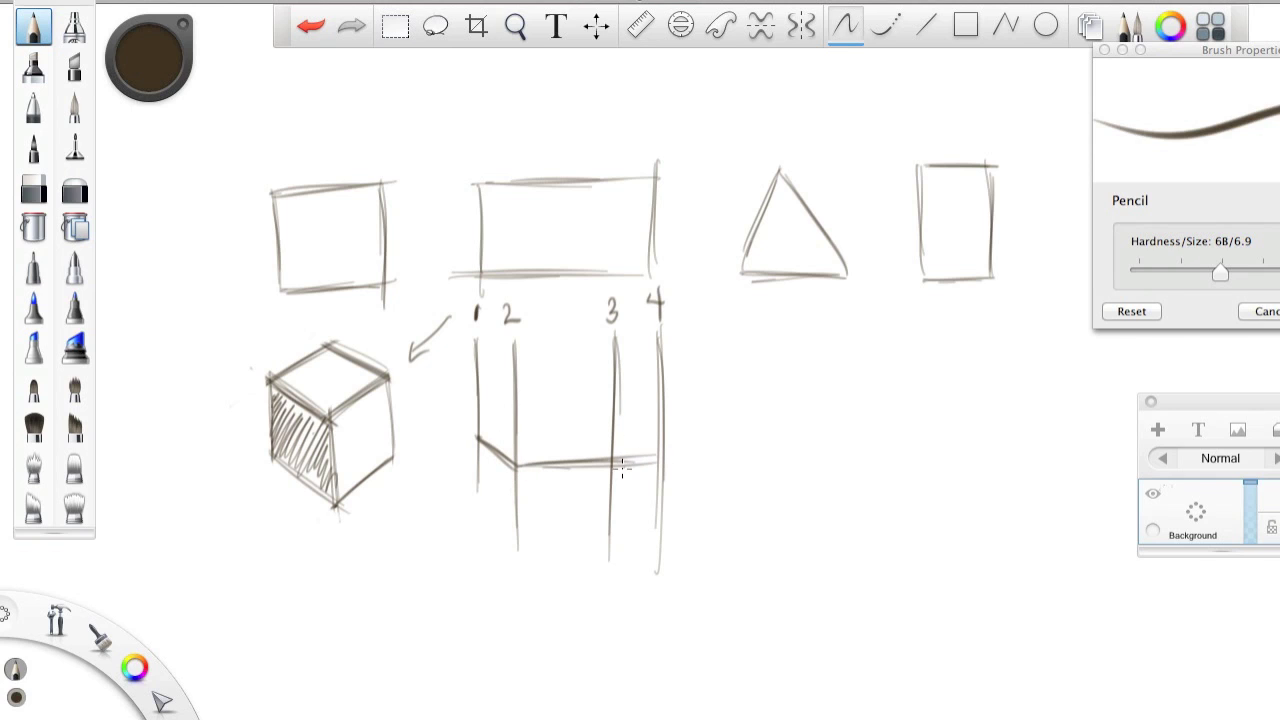
pyautogui.moveTo(477, 356)
pyautogui.mouseDown()
pyautogui.moveTo(514, 386)
pyautogui.moveTo(598, 378)
pyautogui.mouseUp()
pyautogui.moveTo(518, 382); pyautogui.dragTo(658, 374)
pyautogui.moveTo(556, 378)
pyautogui.mouseDown()
pyautogui.moveTo(664, 372)
pyautogui.moveTo(624, 348)
pyautogui.moveTo(674, 380)
pyautogui.moveTo(612, 346)
pyautogui.moveTo(504, 354)
pyautogui.mouseUp()
pyautogui.moveTo(614, 352)
pyautogui.mouseDown()
pyautogui.moveTo(482, 352)
pyautogui.moveTo(550, 352)
pyautogui.mouseUp()
# - Erase the guide lines extending beyond the box and the third line crossing its front face
pyautogui.click(33, 190)
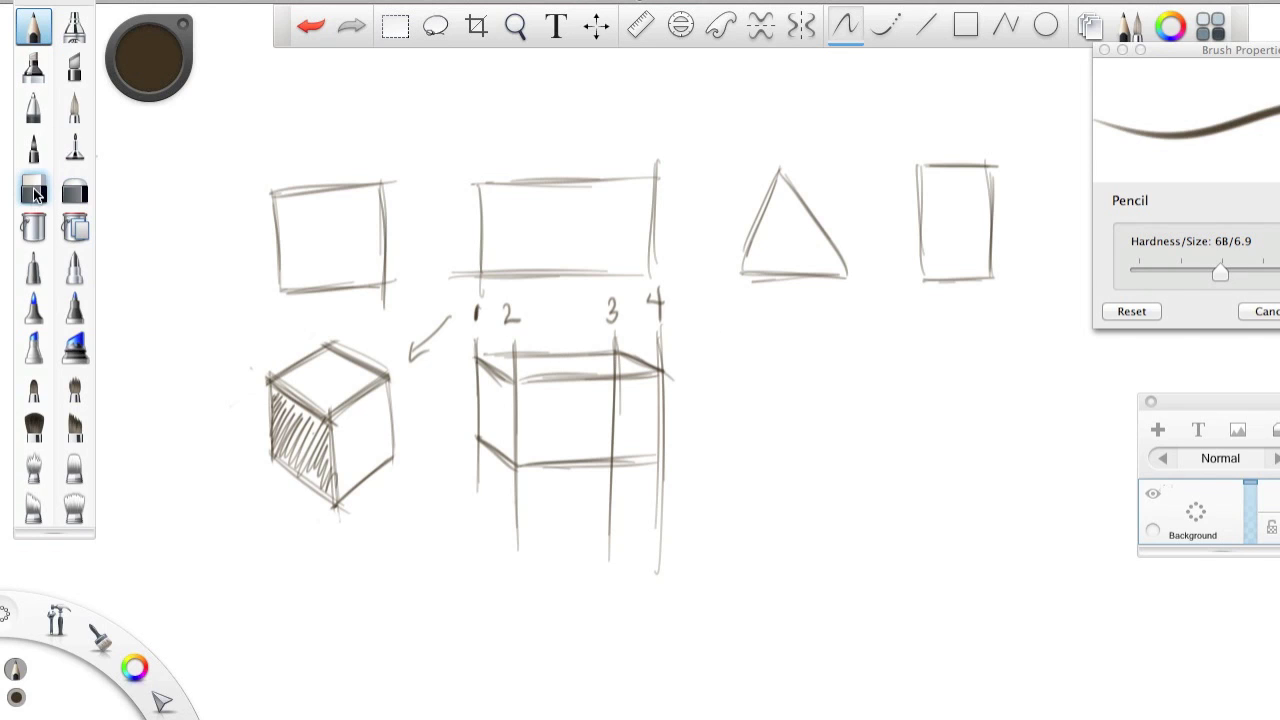
pyautogui.moveTo(660, 476); pyautogui.dragTo(658, 578)
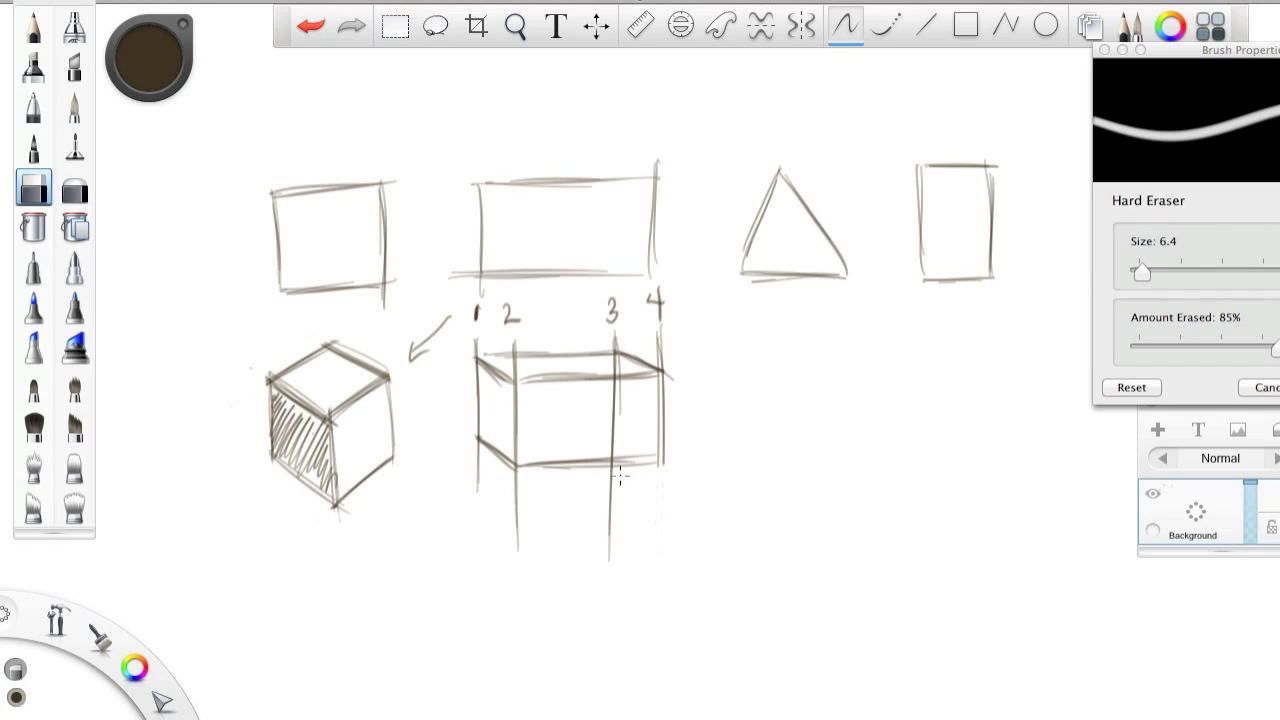
pyautogui.moveTo(610, 490); pyautogui.dragTo(609, 543)
pyautogui.moveTo(517, 470)
pyautogui.mouseDown()
pyautogui.moveTo(523, 543)
pyautogui.moveTo(513, 506)
pyautogui.mouseUp()
pyautogui.moveTo(478, 452); pyautogui.dragTo(466, 489)
pyautogui.moveTo(514, 380)
pyautogui.mouseDown()
pyautogui.moveTo(515, 356)
pyautogui.moveTo(521, 366)
pyautogui.mouseUp()
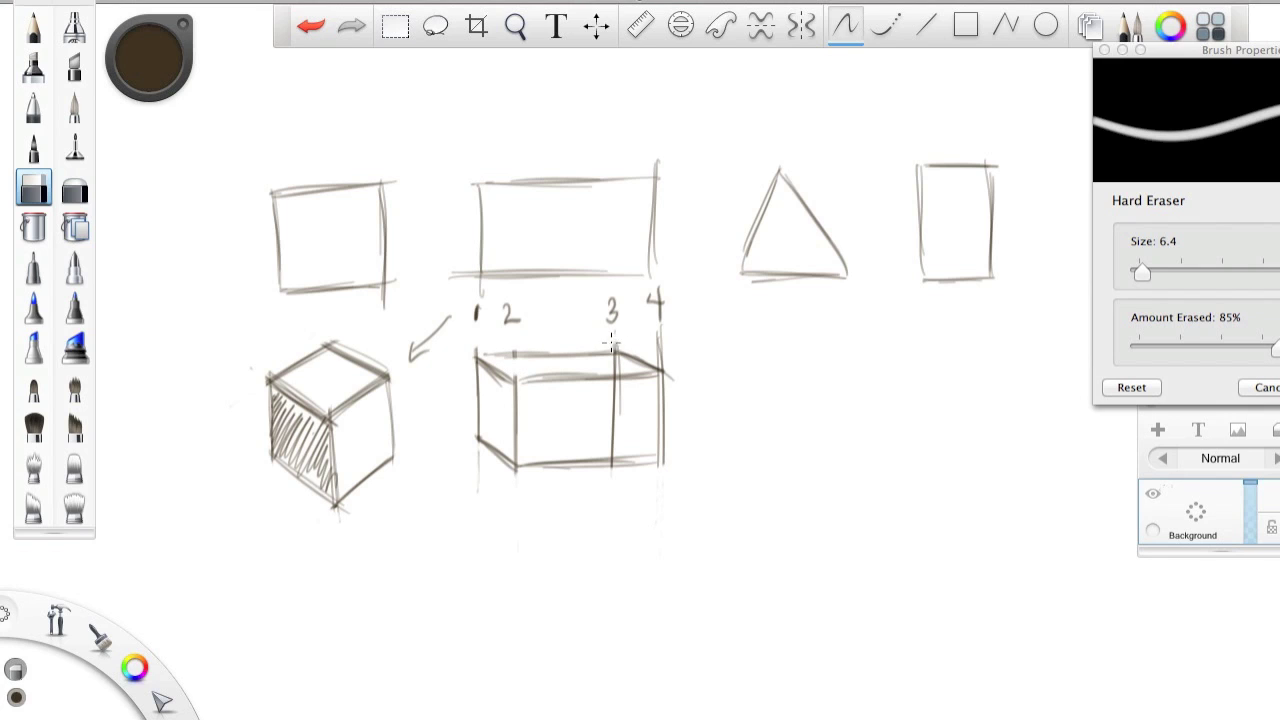
pyautogui.moveTo(617, 352)
pyautogui.mouseDown()
pyautogui.moveTo(616, 374)
pyautogui.moveTo(620, 354)
pyautogui.moveTo(676, 368)
pyautogui.moveTo(661, 360)
pyautogui.moveTo(612, 398)
pyautogui.moveTo(620, 422)
pyautogui.mouseUp()
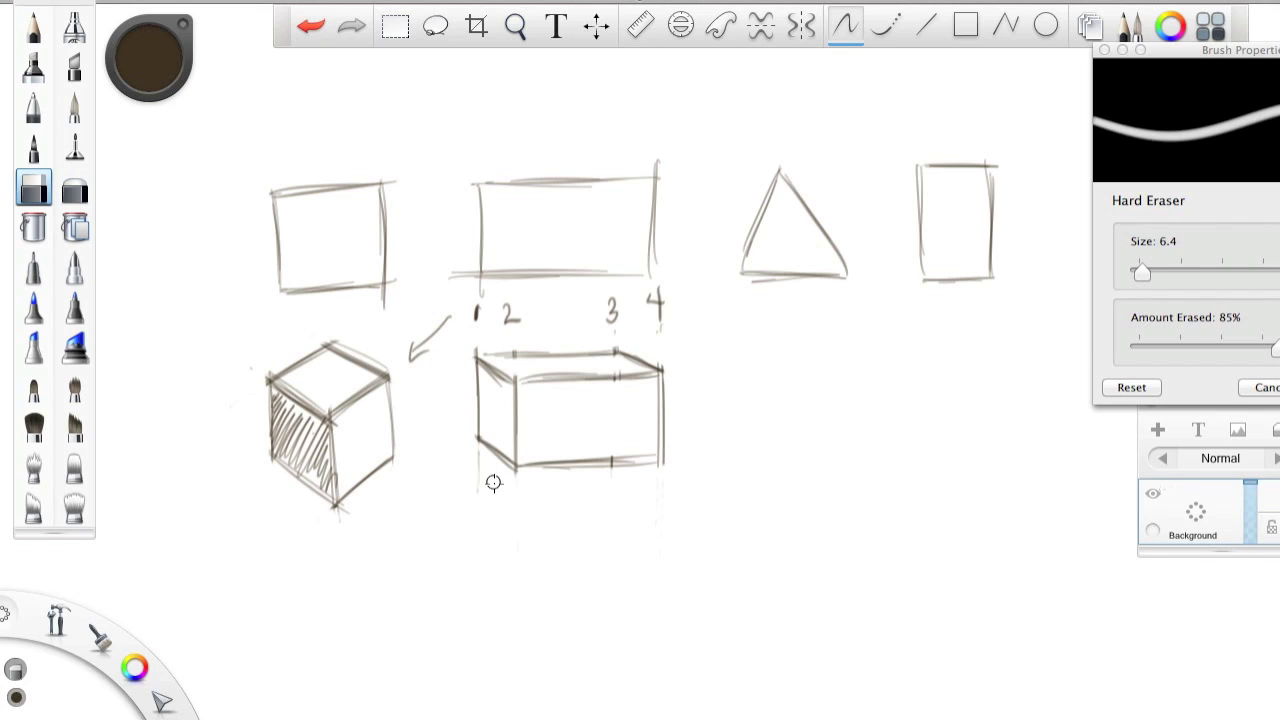
# - Hatch the box's narrow left face with the Pencil and add a light-direction arrow at its upper right
pyautogui.click(33, 28)
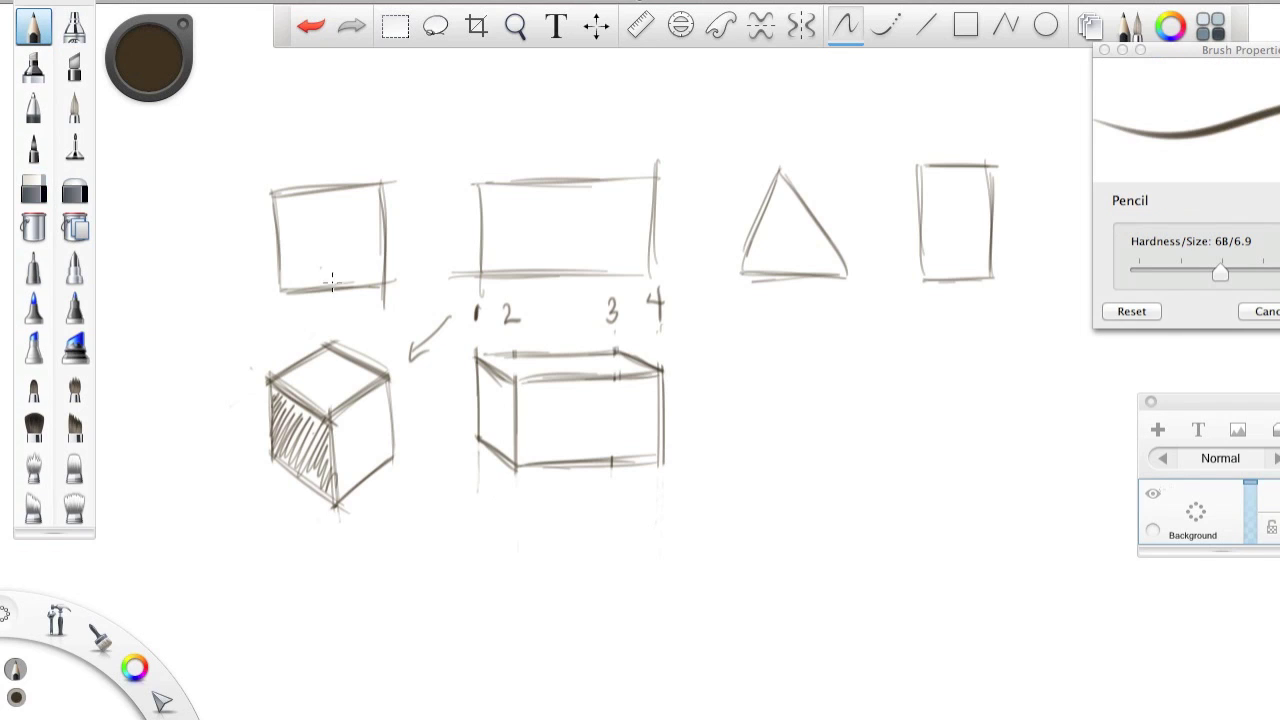
pyautogui.moveTo(480, 378)
pyautogui.mouseDown()
pyautogui.moveTo(514, 432)
pyautogui.moveTo(512, 455)
pyautogui.moveTo(490, 448)
pyautogui.mouseUp()
pyautogui.moveTo(697, 313); pyautogui.dragTo(664, 356)
pyautogui.moveTo(664, 356); pyautogui.dragTo(696, 345)
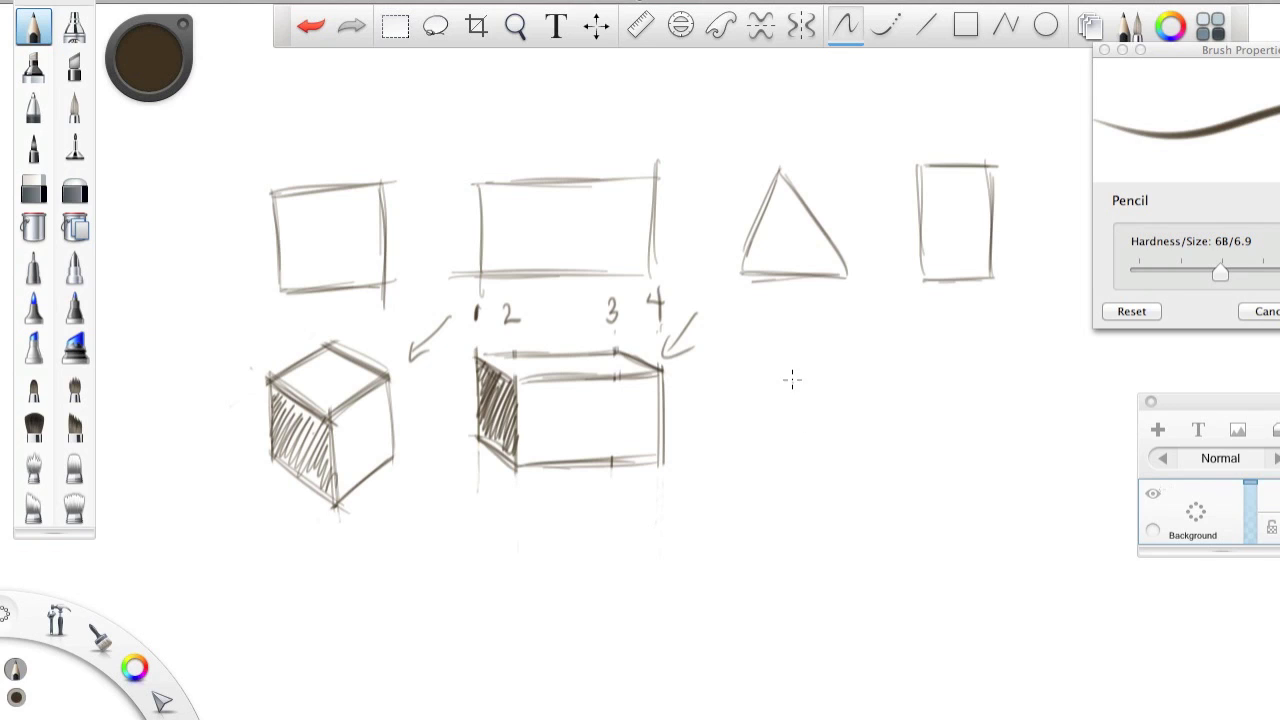
# - Below the triangle, sketch a pyramid with three edges running down from the apex and two base edges
pyautogui.moveTo(800, 356); pyautogui.dragTo(802, 540)
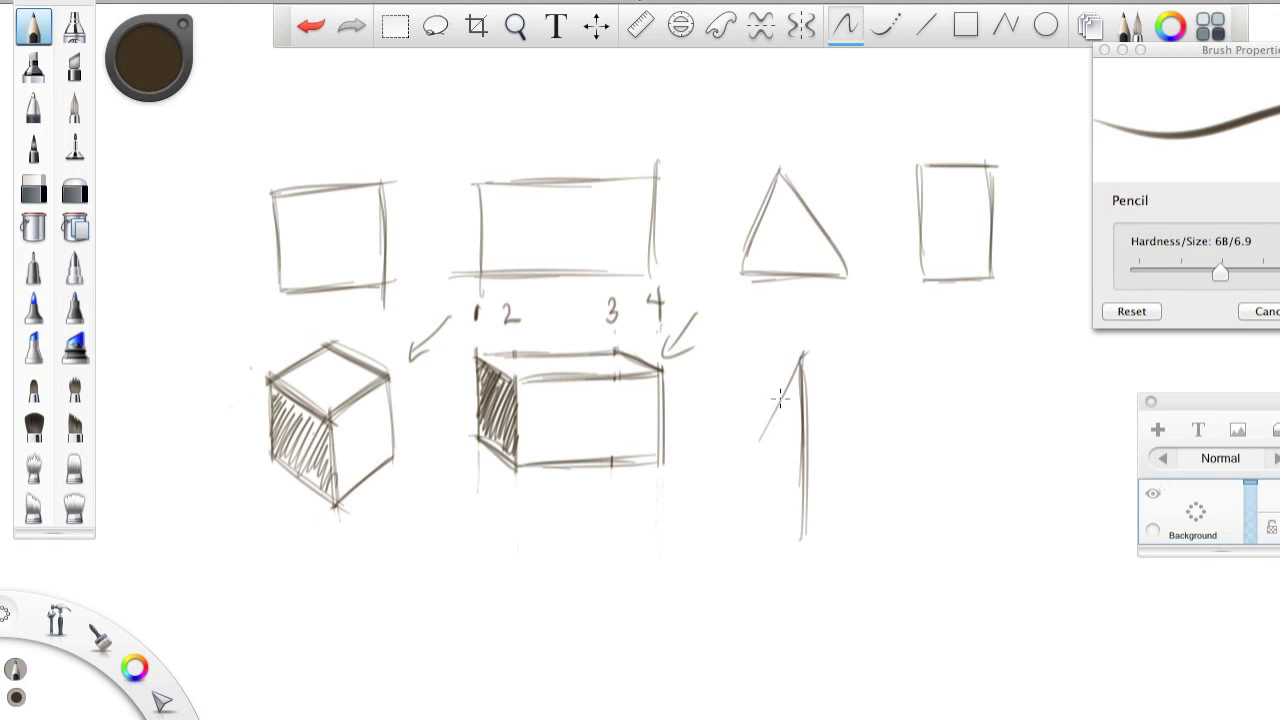
pyautogui.moveTo(802, 350); pyautogui.dragTo(708, 515)
pyautogui.moveTo(802, 350)
pyautogui.mouseDown()
pyautogui.moveTo(917, 518)
pyautogui.moveTo(889, 505)
pyautogui.mouseUp()
pyautogui.moveTo(804, 355); pyautogui.dragTo(803, 616)
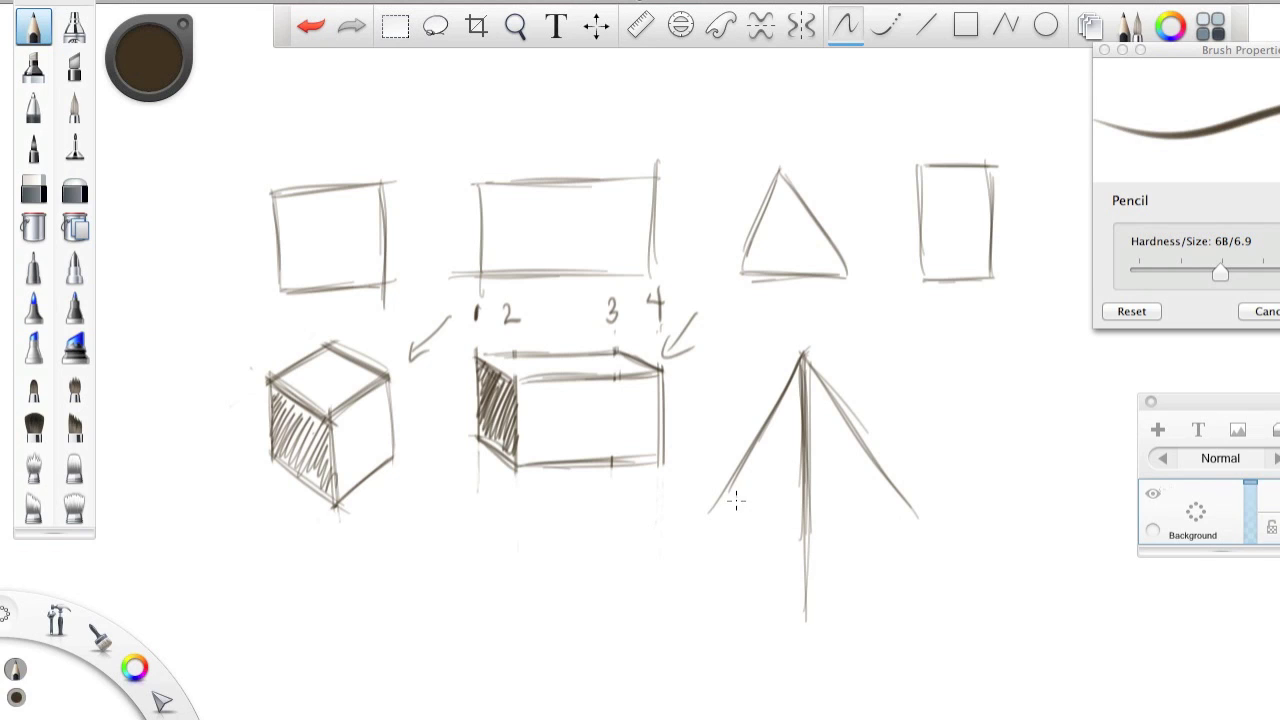
pyautogui.moveTo(724, 497)
pyautogui.mouseDown()
pyautogui.moveTo(790, 535)
pyautogui.moveTo(811, 572)
pyautogui.moveTo(912, 500)
pyautogui.mouseUp()
pyautogui.moveTo(778, 572); pyautogui.dragTo(900, 497)
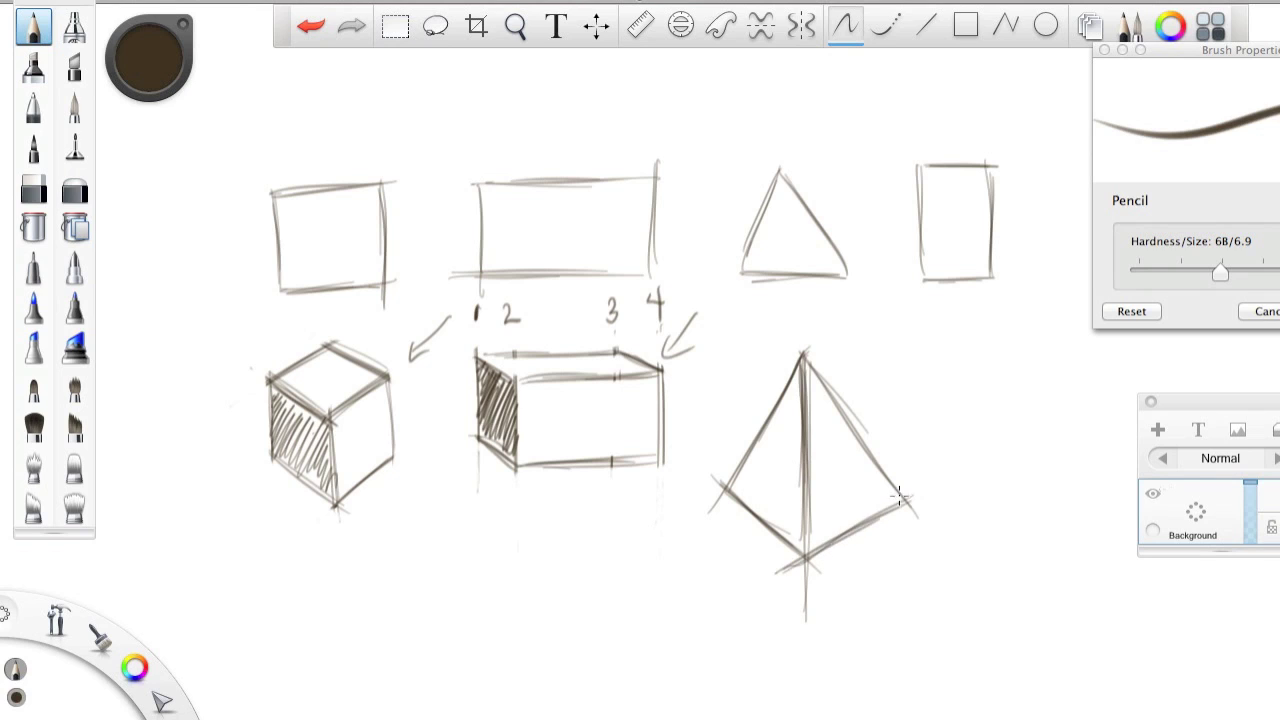
# - Hatch the pyramid's left face with diagonal strokes from the base up to the apex
pyautogui.moveTo(736, 484); pyautogui.dragTo(770, 526)
pyautogui.moveTo(742, 462); pyautogui.dragTo(788, 538)
pyautogui.moveTo(766, 488); pyautogui.dragTo(803, 368)
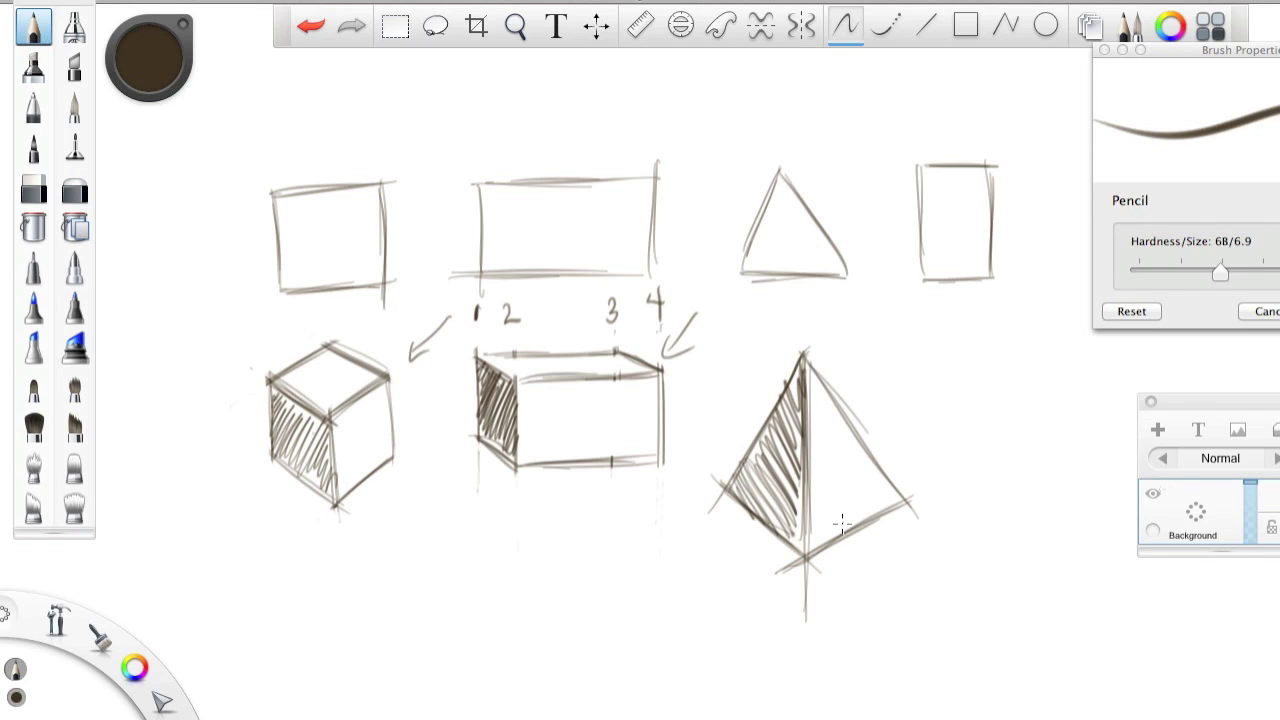
# - Erase the overshooting line ends at the pyramid's base corners with the Hard Eraser
pyautogui.click(33, 190)
pyautogui.moveTo(701, 509)
pyautogui.mouseDown()
pyautogui.moveTo(720, 500)
pyautogui.moveTo(700, 514)
pyautogui.moveTo(716, 480)
pyautogui.mouseUp()
pyautogui.moveTo(786, 581)
pyautogui.mouseDown()
pyautogui.moveTo(790, 565)
pyautogui.moveTo(815, 572)
pyautogui.moveTo(782, 583)
pyautogui.mouseUp()
pyautogui.moveTo(943, 509)
pyautogui.mouseDown()
pyautogui.moveTo(909, 514)
pyautogui.moveTo(945, 500)
pyautogui.mouseUp()
# - Draw a flat ellipse below the upright rectangle with the Pencil and write an underlined "ELIPSE" above the triangle
pyautogui.click(33, 31)
pyautogui.moveTo(1027, 345)
pyautogui.mouseDown()
pyautogui.moveTo(945, 345)
pyautogui.moveTo(1023, 352)
pyautogui.mouseUp()
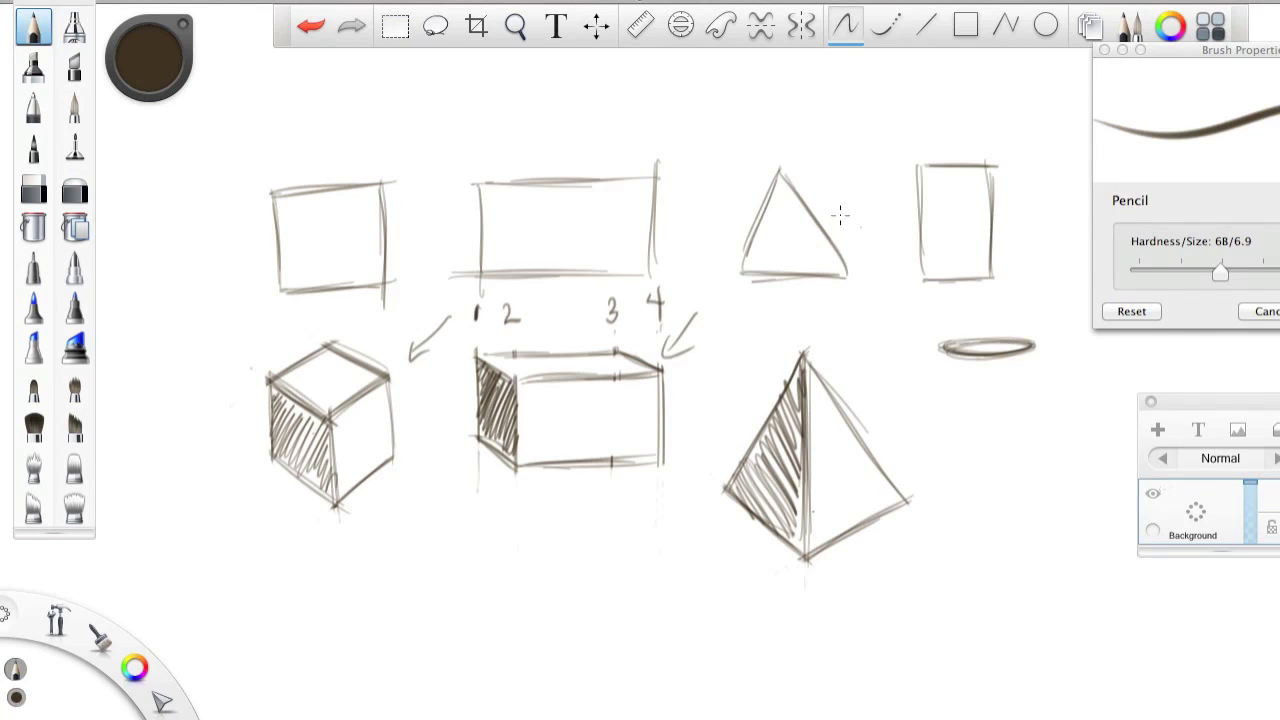
pyautogui.moveTo(766, 98)
pyautogui.mouseDown()
pyautogui.moveTo(790, 122)
pyautogui.moveTo(790, 98)
pyautogui.moveTo(815, 130)
pyautogui.moveTo(840, 96)
pyautogui.moveTo(856, 118)
pyautogui.moveTo(893, 103)
pyautogui.mouseUp()
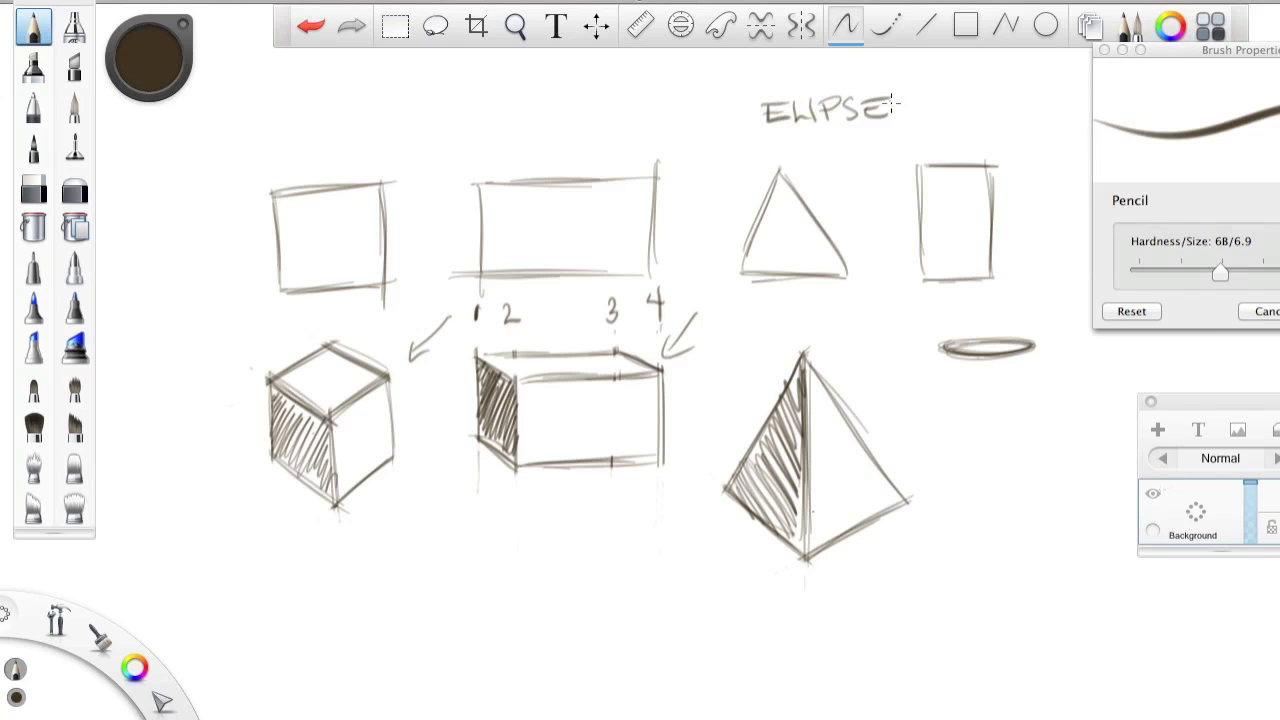
pyautogui.moveTo(770, 128); pyautogui.dragTo(915, 116)
# - Draw the cylinder's sides and base ellipse, erasing the base's back curve and darkening its front curve
pyautogui.moveTo(942, 346)
pyautogui.mouseDown()
pyautogui.moveTo(946, 492)
pyautogui.moveTo(949, 480)
pyautogui.mouseUp()
pyautogui.moveTo(1035, 345)
pyautogui.mouseDown()
pyautogui.moveTo(1040, 476)
pyautogui.moveTo(948, 492)
pyautogui.moveTo(1034, 484)
pyautogui.moveTo(952, 494)
pyautogui.moveTo(1020, 488)
pyautogui.moveTo(1020, 503)
pyautogui.moveTo(975, 500)
pyautogui.moveTo(1042, 490)
pyautogui.mouseUp()
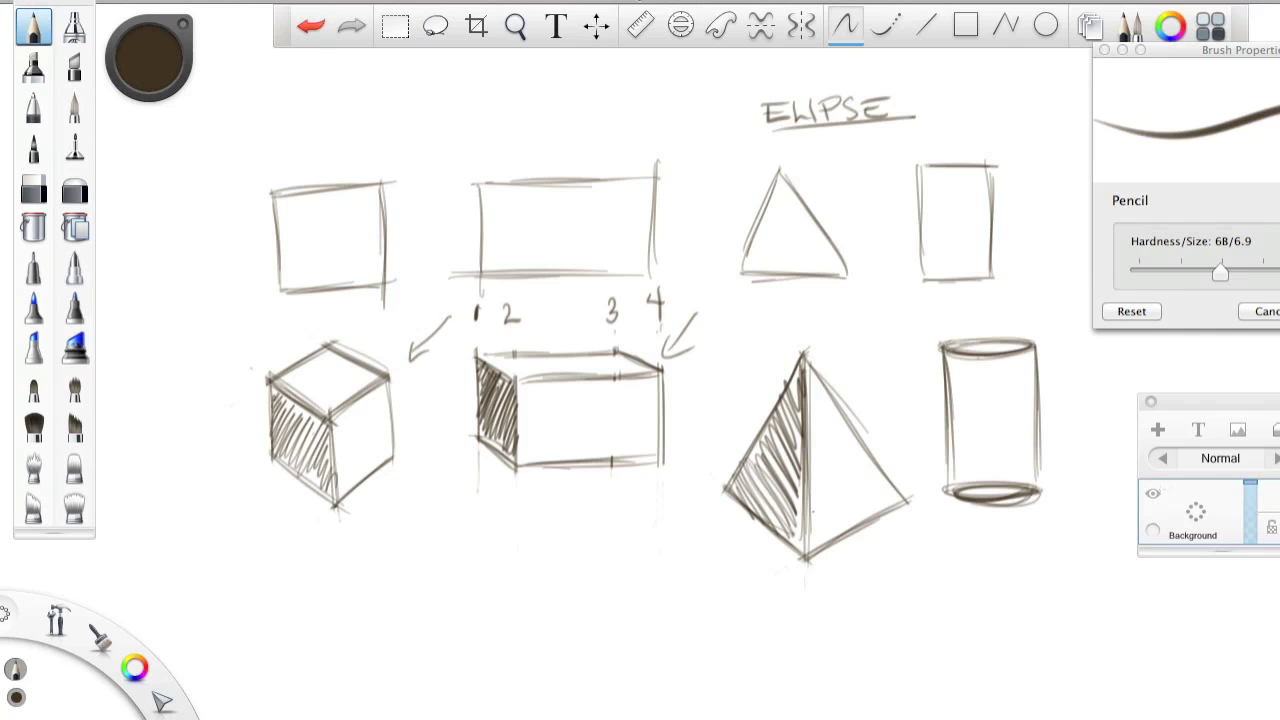
pyautogui.click(33, 190)
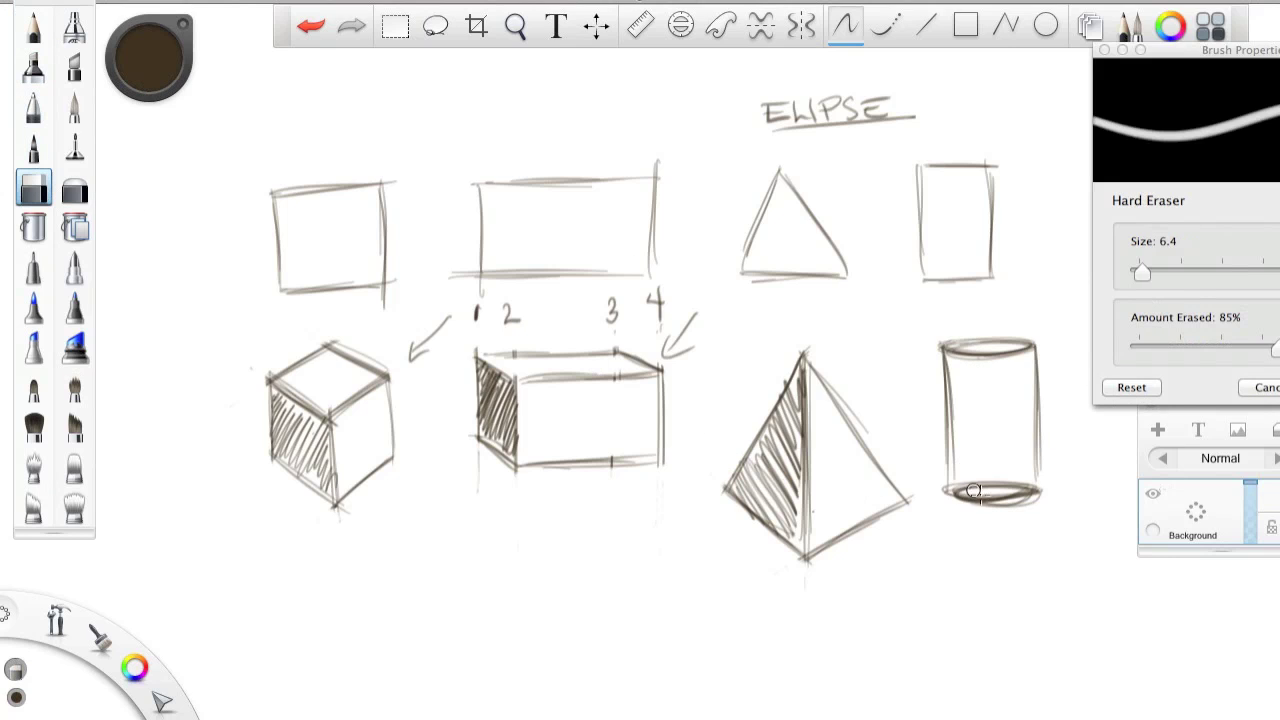
pyautogui.moveTo(972, 490)
pyautogui.mouseDown()
pyautogui.moveTo(1005, 486)
pyautogui.moveTo(958, 490)
pyautogui.moveTo(1030, 480)
pyautogui.moveTo(981, 498)
pyautogui.mouseUp()
pyautogui.click(34, 33)
pyautogui.moveTo(1040, 488)
pyautogui.mouseDown()
pyautogui.moveTo(1002, 498)
pyautogui.moveTo(1030, 486)
pyautogui.moveTo(956, 480)
pyautogui.moveTo(980, 500)
pyautogui.moveTo(1040, 486)
pyautogui.moveTo(980, 500)
pyautogui.mouseUp()
# - Add a light-direction arrow above the cylinder and hatch shading down its left side
pyautogui.moveTo(1040, 280)
pyautogui.mouseDown()
pyautogui.moveTo(1016, 316)
pyautogui.moveTo(1048, 314)
pyautogui.mouseUp()
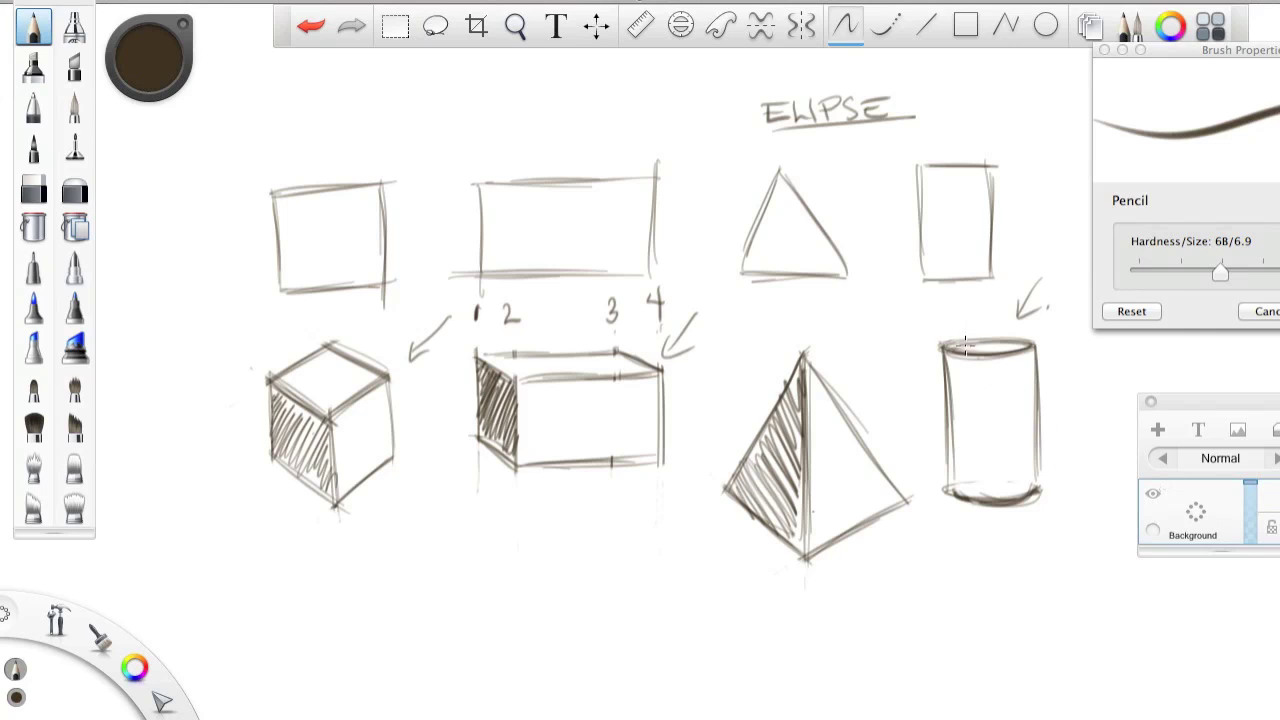
pyautogui.moveTo(952, 342)
pyautogui.mouseDown()
pyautogui.moveTo(944, 464)
pyautogui.moveTo(976, 512)
pyautogui.moveTo(975, 490)
pyautogui.mouseUp()
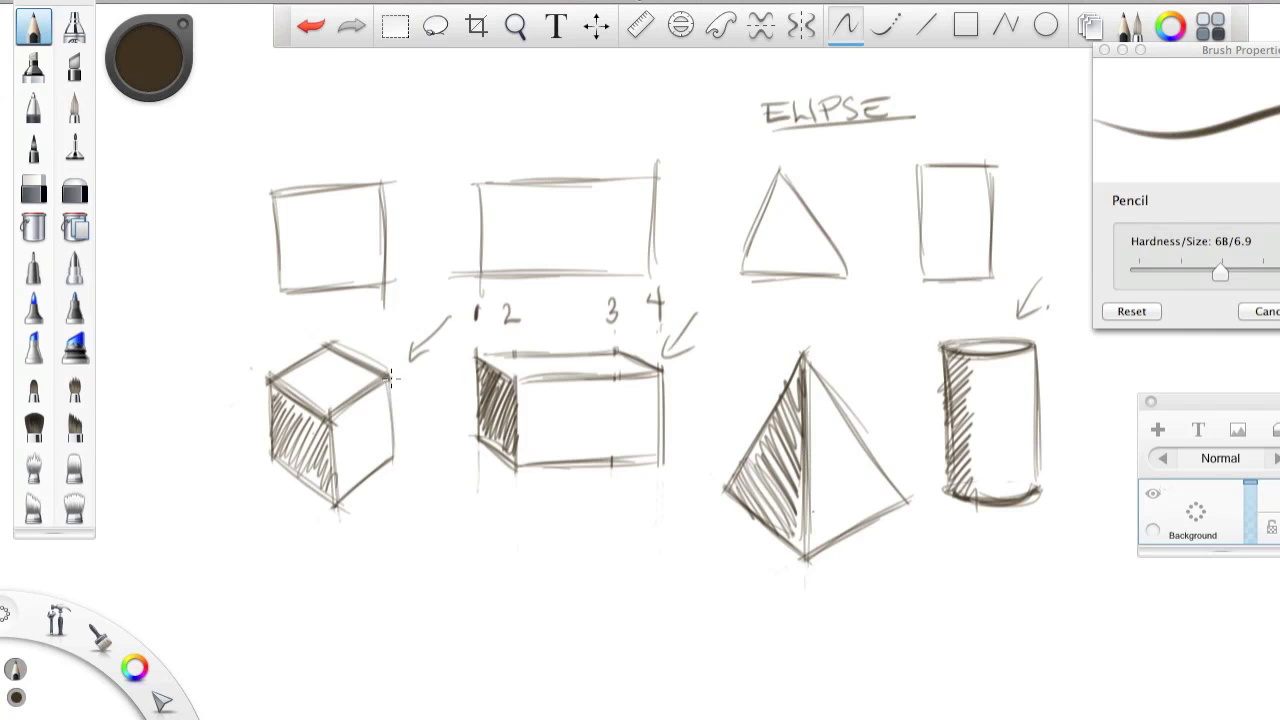
# - Fade the four shaded solids with the Hard Eraser at size 114.3 and 25% erased, and switch back to the Pencil
pyautogui.click(33, 190)
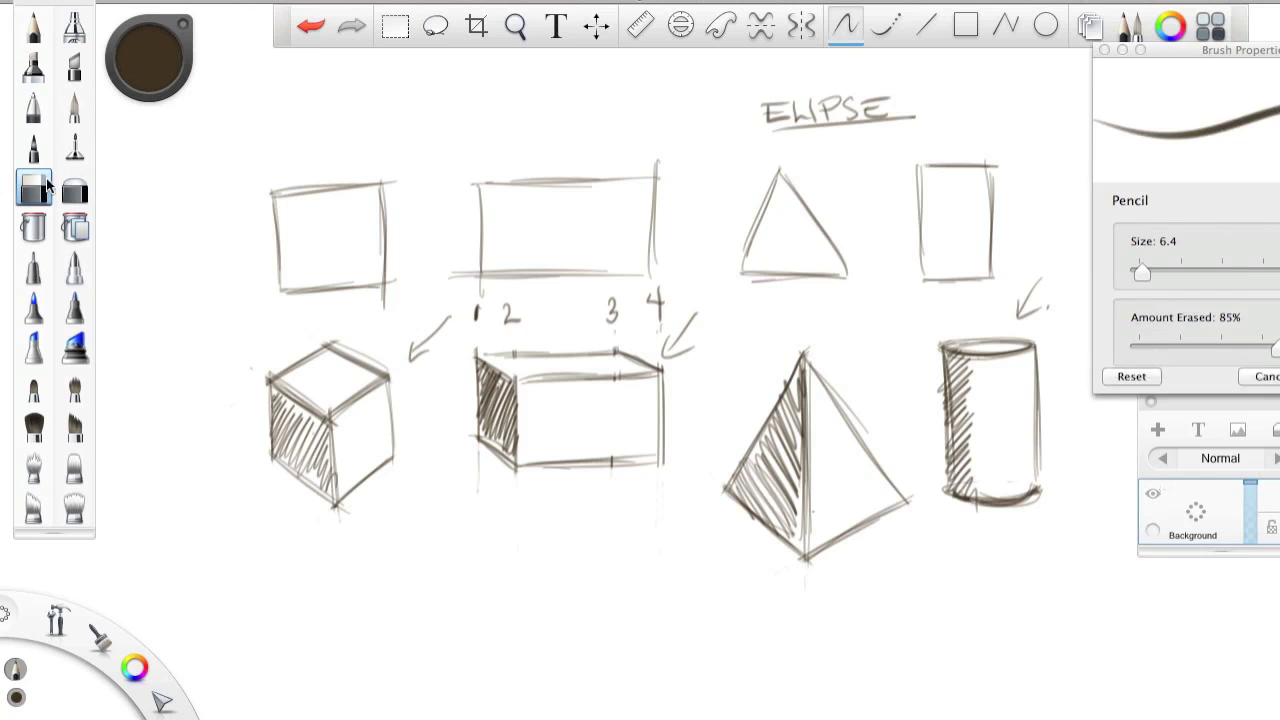
pyautogui.click(1213, 274)
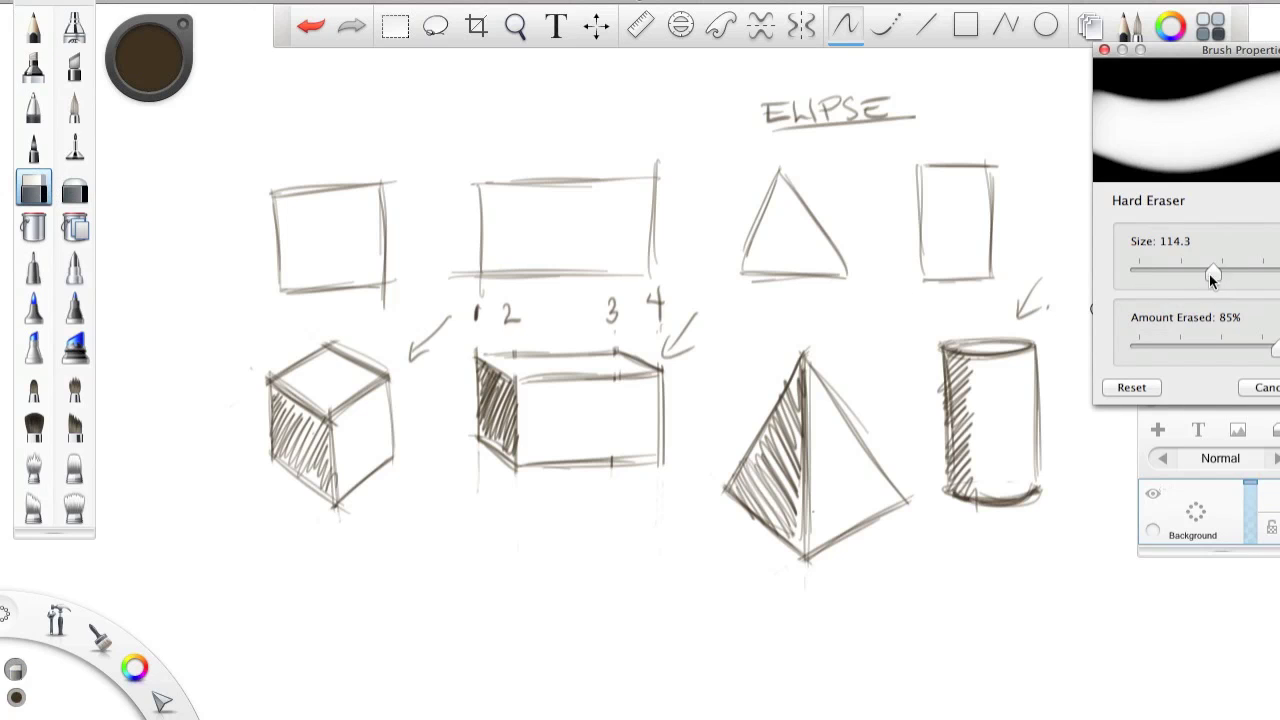
pyautogui.click(1180, 349)
pyautogui.moveTo(362, 397)
pyautogui.mouseDown()
pyautogui.moveTo(322, 440)
pyautogui.moveTo(326, 420)
pyautogui.moveTo(330, 440)
pyautogui.moveTo(560, 370)
pyautogui.moveTo(619, 404)
pyautogui.moveTo(634, 394)
pyautogui.moveTo(800, 500)
pyautogui.moveTo(882, 483)
pyautogui.moveTo(1000, 406)
pyautogui.moveTo(985, 420)
pyautogui.moveTo(1036, 469)
pyautogui.mouseUp()
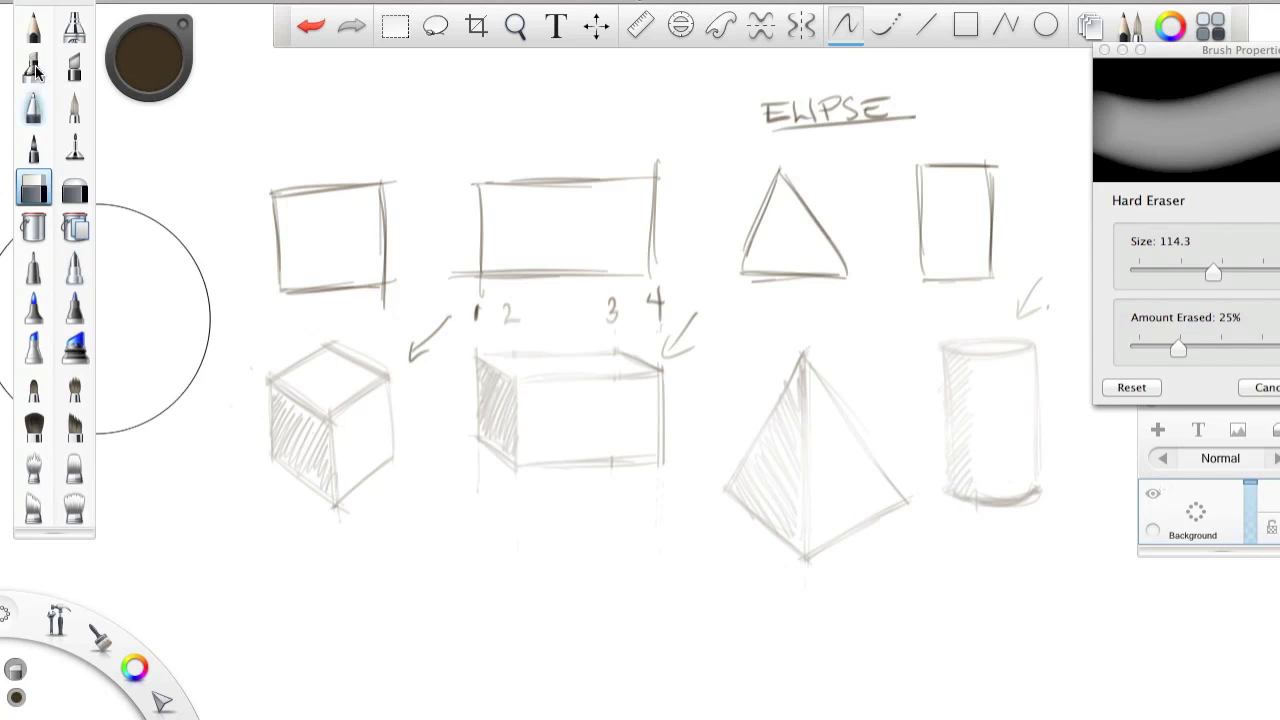
pyautogui.click(33, 27)
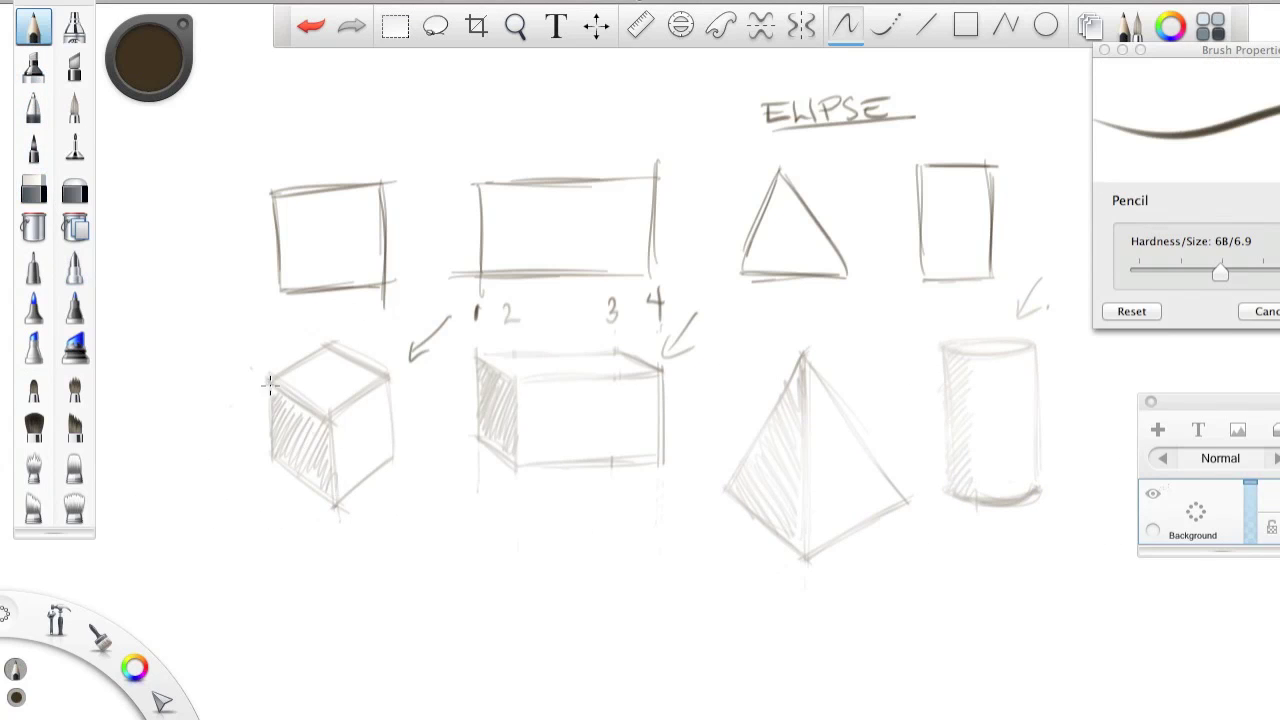
# - Redraw the faded cube's outer and inner edges with darker Pencil lines
pyautogui.moveTo(268, 382); pyautogui.dragTo(272, 463)
pyautogui.moveTo(336, 412); pyautogui.dragTo(338, 498)
pyautogui.moveTo(390, 384); pyautogui.dragTo(395, 448)
pyautogui.moveTo(340, 504); pyautogui.dragTo(396, 446)
pyautogui.moveTo(330, 420); pyautogui.dragTo(386, 374)
pyautogui.moveTo(270, 380)
pyautogui.mouseDown()
pyautogui.moveTo(326, 344)
pyautogui.moveTo(268, 376)
pyautogui.moveTo(320, 348)
pyautogui.moveTo(306, 404)
pyautogui.moveTo(330, 422)
pyautogui.mouseUp()
pyautogui.moveTo(266, 378); pyautogui.dragTo(328, 418)
pyautogui.moveTo(334, 346); pyautogui.dragTo(388, 376)
pyautogui.moveTo(278, 458); pyautogui.dragTo(334, 502)
# - Trace over the faded rectangular box's edges with dark Pencil lines, including its top face and shaded end
pyautogui.moveTo(478, 356); pyautogui.dragTo(482, 436)
pyautogui.moveTo(516, 380); pyautogui.dragTo(515, 468)
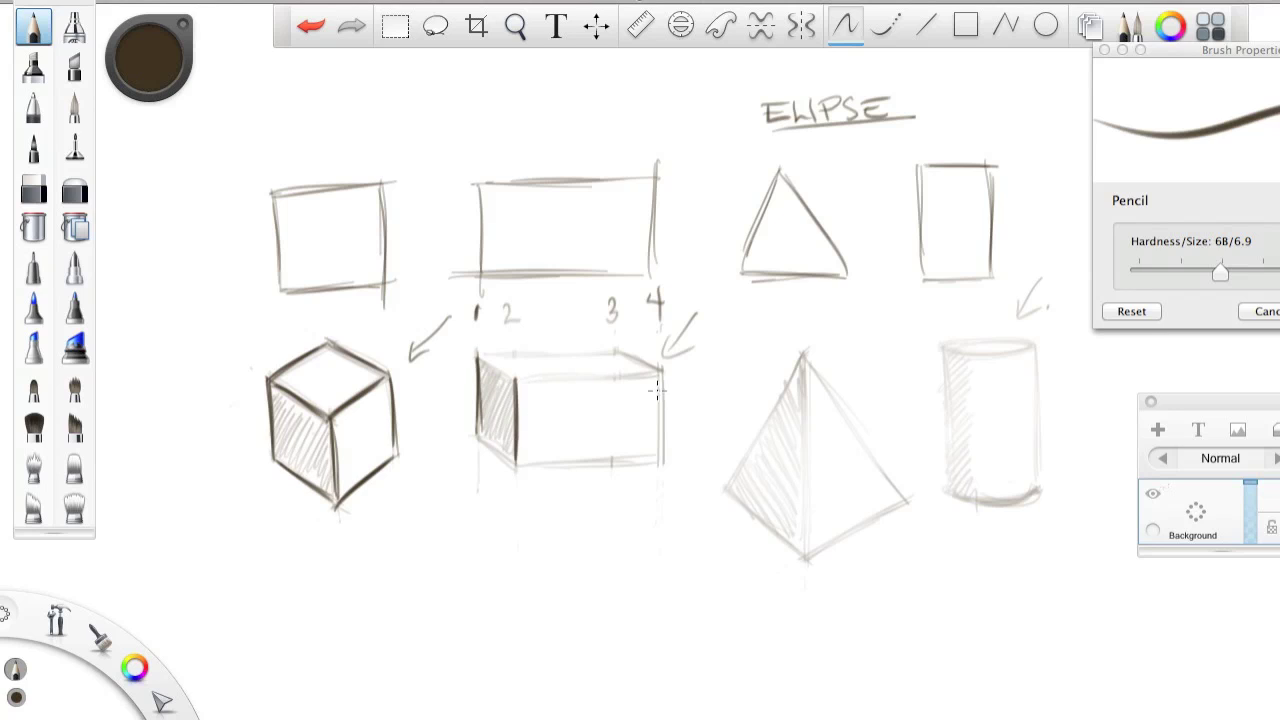
pyautogui.moveTo(660, 366); pyautogui.dragTo(661, 458)
pyautogui.moveTo(661, 372); pyautogui.dragTo(660, 450)
pyautogui.moveTo(478, 354); pyautogui.dragTo(512, 384)
pyautogui.moveTo(480, 434)
pyautogui.mouseDown()
pyautogui.moveTo(516, 472)
pyautogui.moveTo(620, 462)
pyautogui.mouseUp()
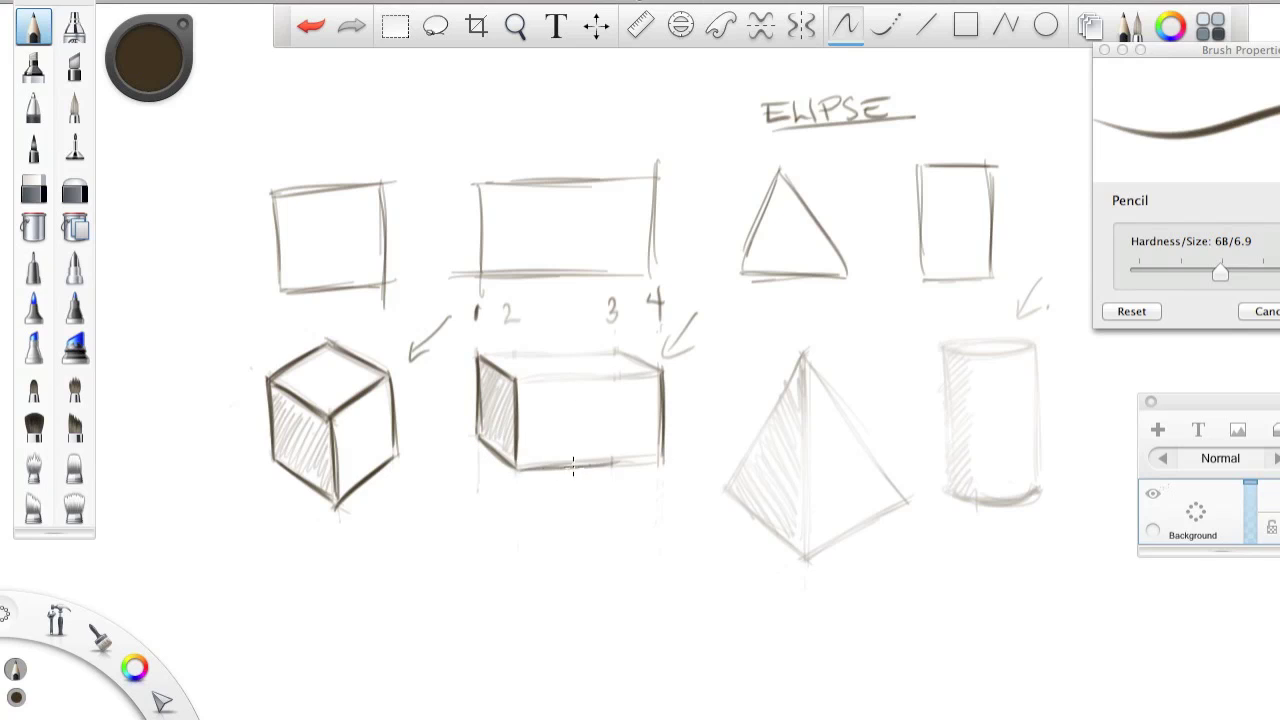
pyautogui.moveTo(518, 466); pyautogui.dragTo(662, 460)
pyautogui.moveTo(516, 378); pyautogui.dragTo(662, 368)
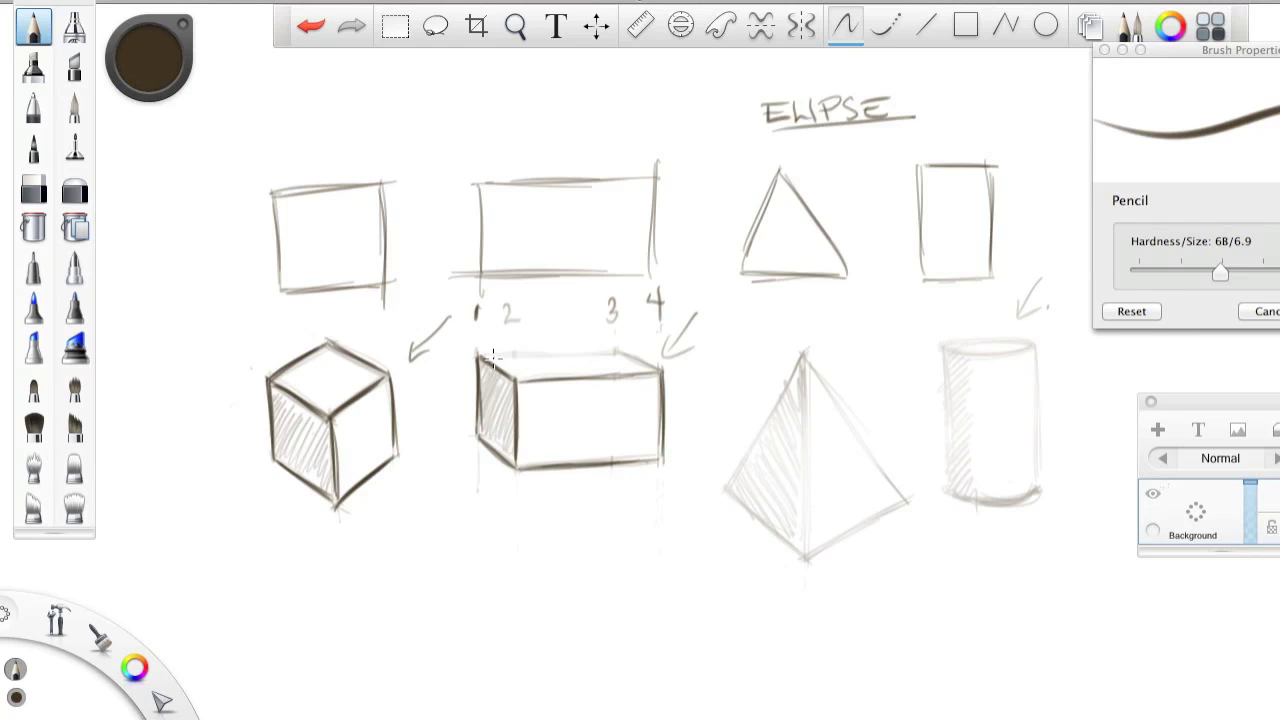
pyautogui.moveTo(490, 358)
pyautogui.mouseDown()
pyautogui.moveTo(626, 352)
pyautogui.moveTo(656, 366)
pyautogui.mouseUp()
# - Darken the pyramid's two slanted sides, base edges and central vertical edge with the Pencil
pyautogui.moveTo(740, 490)
pyautogui.mouseDown()
pyautogui.moveTo(730, 476)
pyautogui.moveTo(794, 374)
pyautogui.mouseUp()
pyautogui.moveTo(752, 448); pyautogui.dragTo(806, 354)
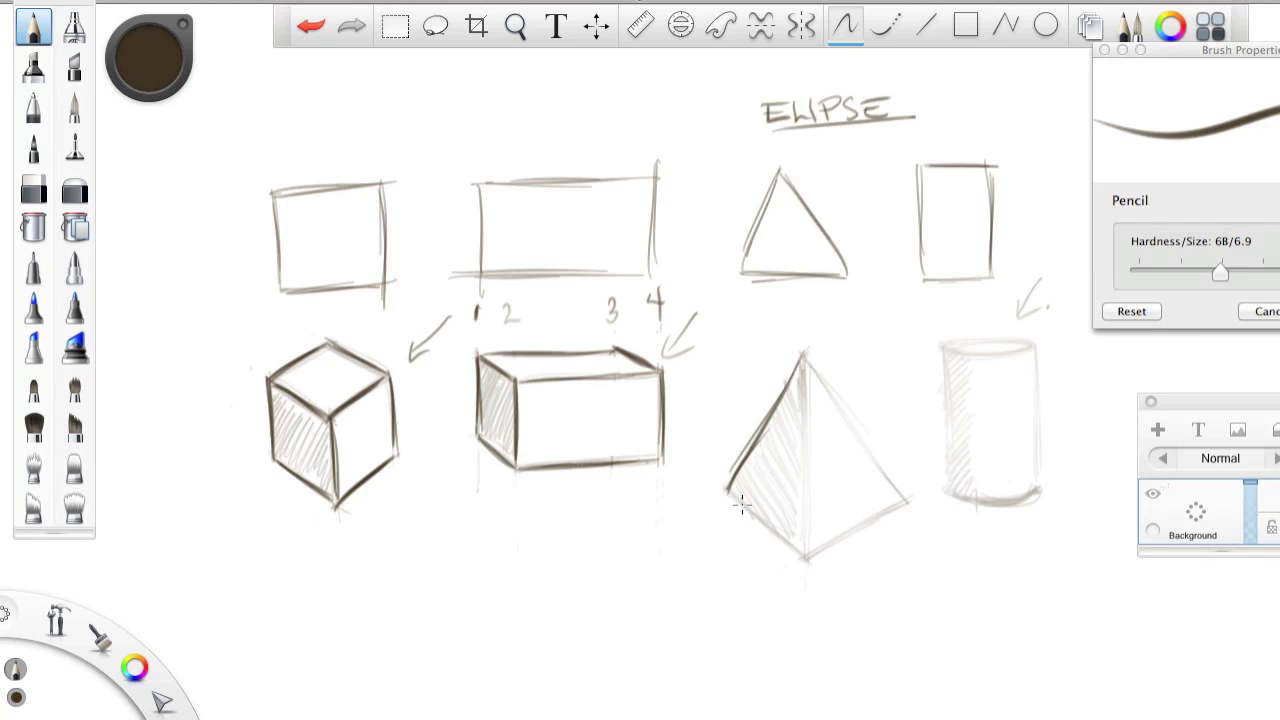
pyautogui.moveTo(728, 492)
pyautogui.mouseDown()
pyautogui.moveTo(808, 558)
pyautogui.moveTo(894, 508)
pyautogui.mouseUp()
pyautogui.moveTo(806, 558); pyautogui.dragTo(906, 498)
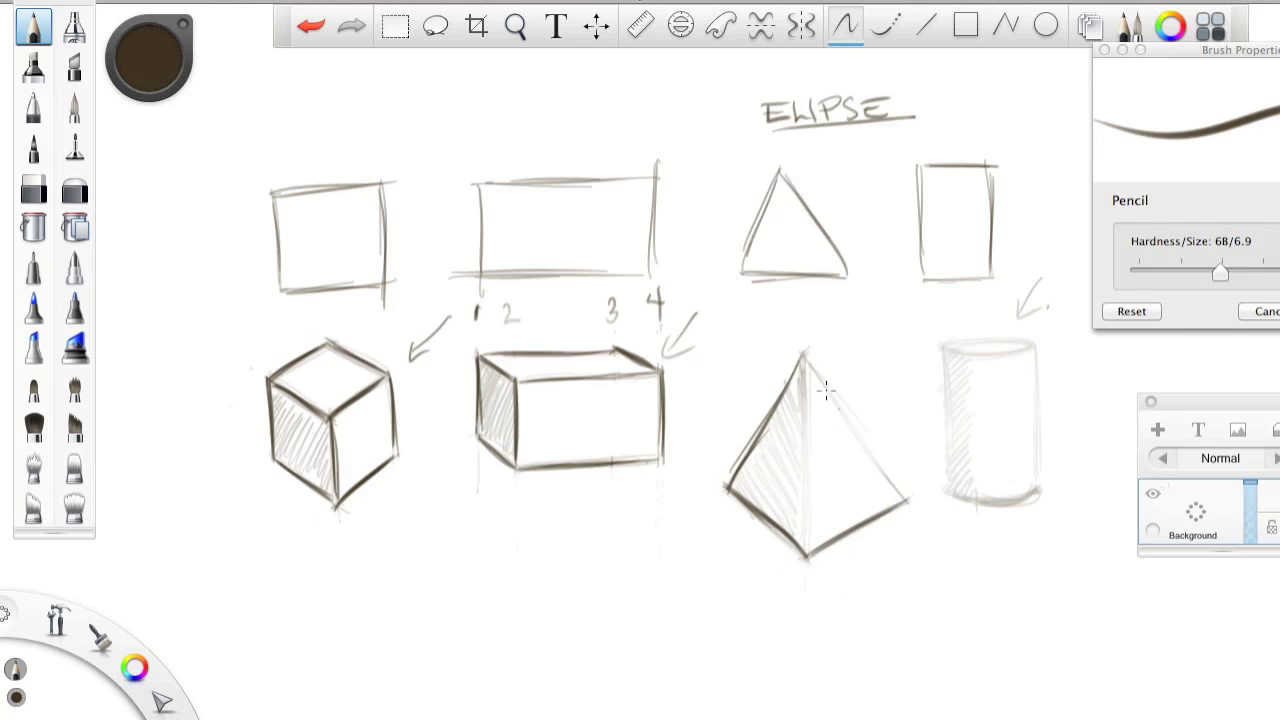
pyautogui.moveTo(806, 352); pyautogui.dragTo(904, 490)
pyautogui.moveTo(806, 399); pyautogui.dragTo(808, 440)
pyautogui.moveTo(806, 348); pyautogui.dragTo(808, 526)
pyautogui.moveTo(806, 400); pyautogui.dragTo(806, 562)
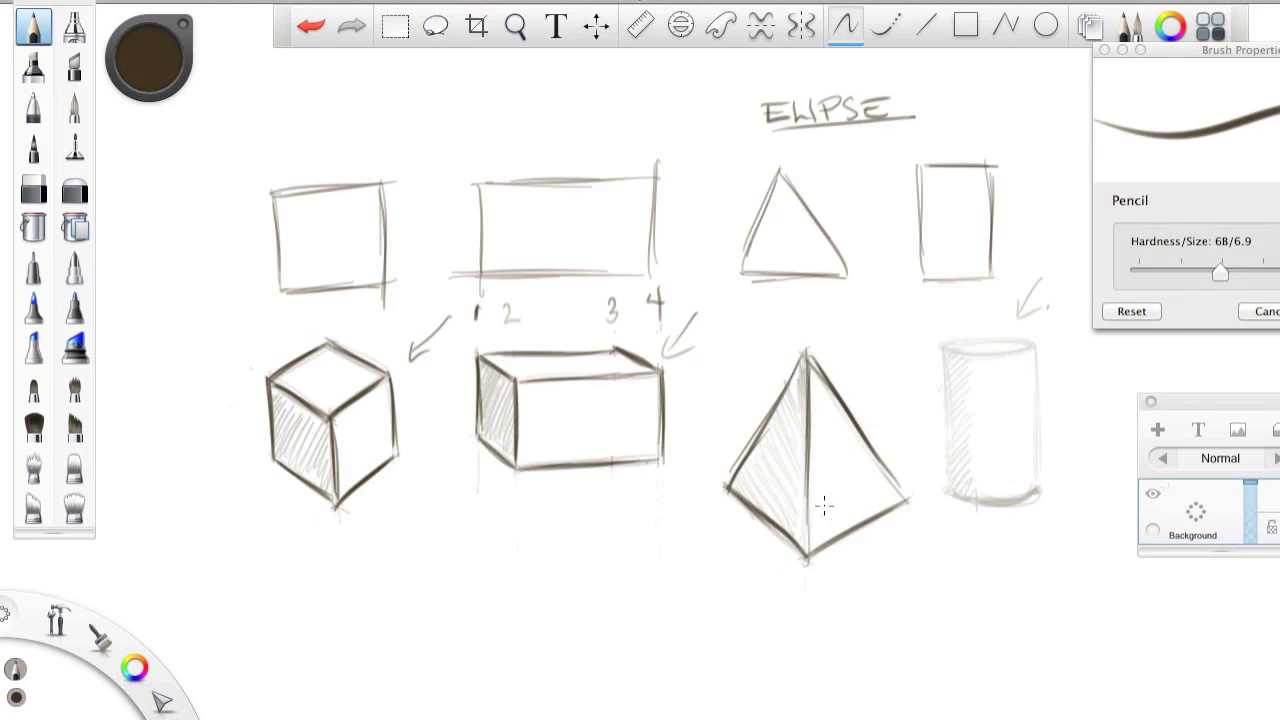
# - Go over the cylinder's two sides, curved base and top ellipse with dark Pencil lines
pyautogui.moveTo(946, 342); pyautogui.dragTo(946, 492)
pyautogui.moveTo(1039, 336); pyautogui.dragTo(1041, 492)
pyautogui.moveTo(1040, 360); pyautogui.dragTo(1042, 494)
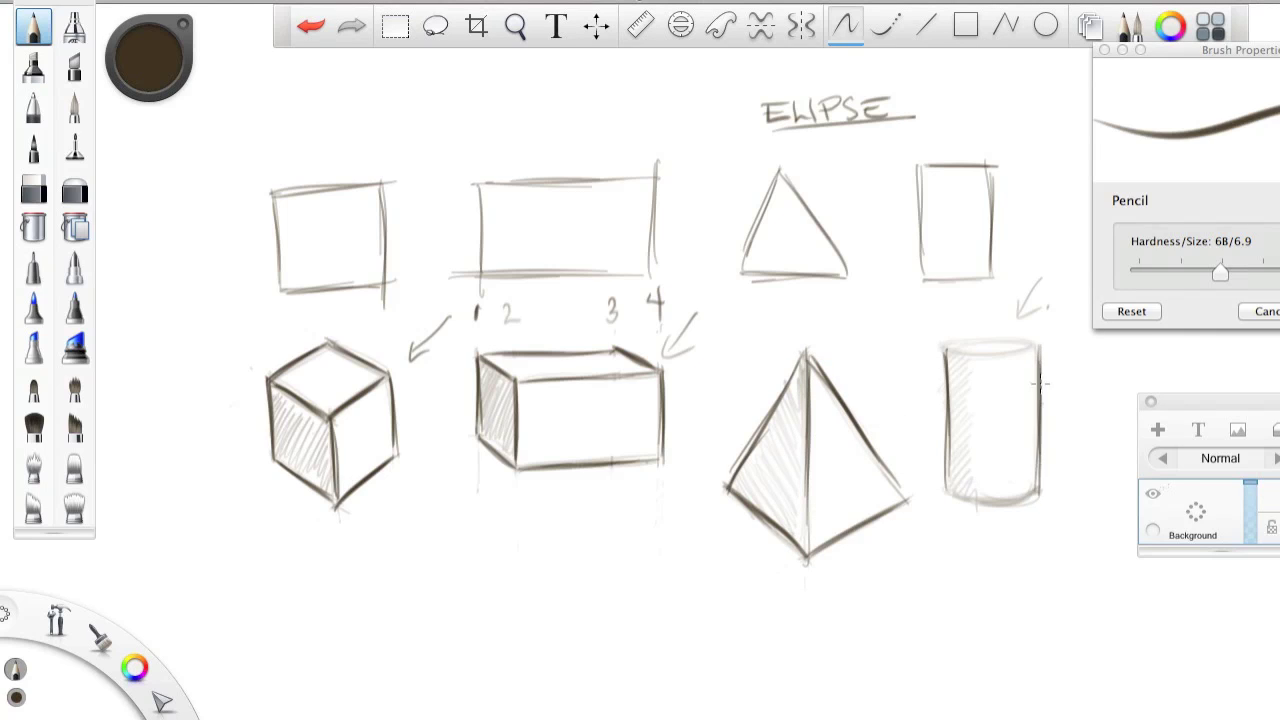
pyautogui.moveTo(1041, 382); pyautogui.dragTo(1042, 474)
pyautogui.moveTo(946, 488)
pyautogui.mouseDown()
pyautogui.moveTo(1004, 510)
pyautogui.moveTo(1044, 478)
pyautogui.mouseUp()
pyautogui.moveTo(988, 508); pyautogui.dragTo(1026, 504)
pyautogui.moveTo(952, 346)
pyautogui.mouseDown()
pyautogui.moveTo(1046, 344)
pyautogui.moveTo(948, 350)
pyautogui.moveTo(1022, 356)
pyautogui.mouseUp()
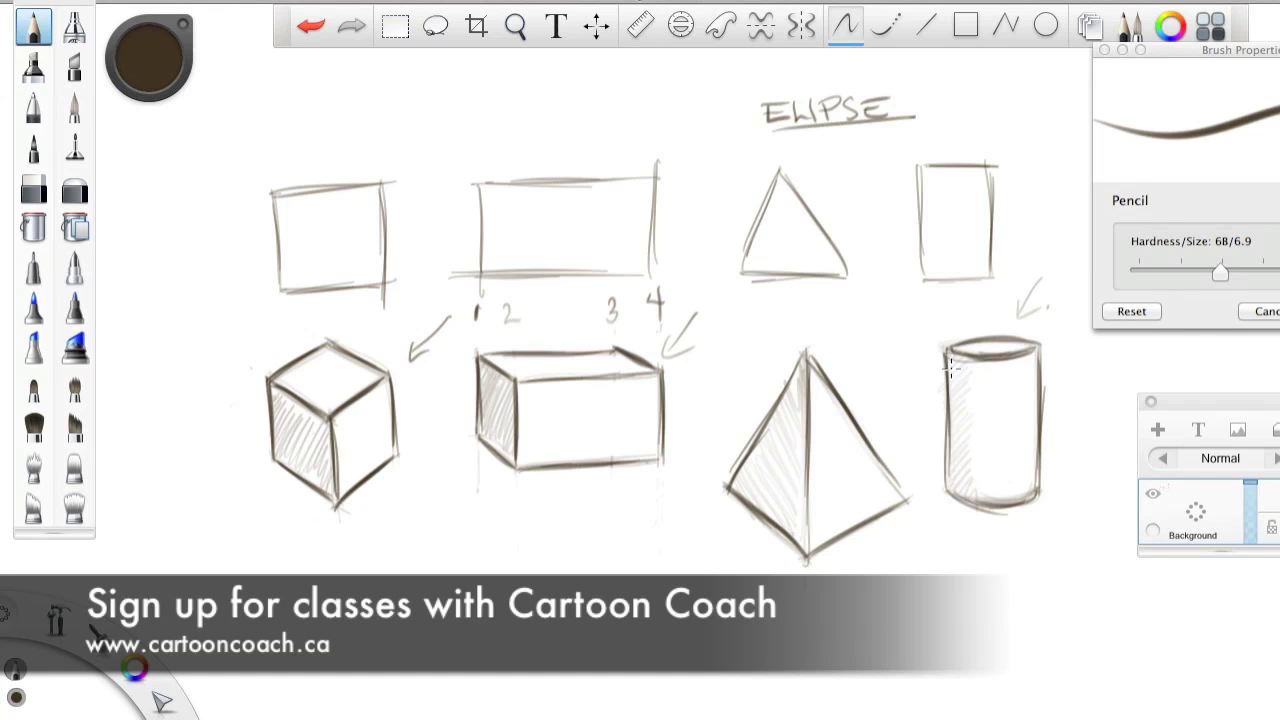